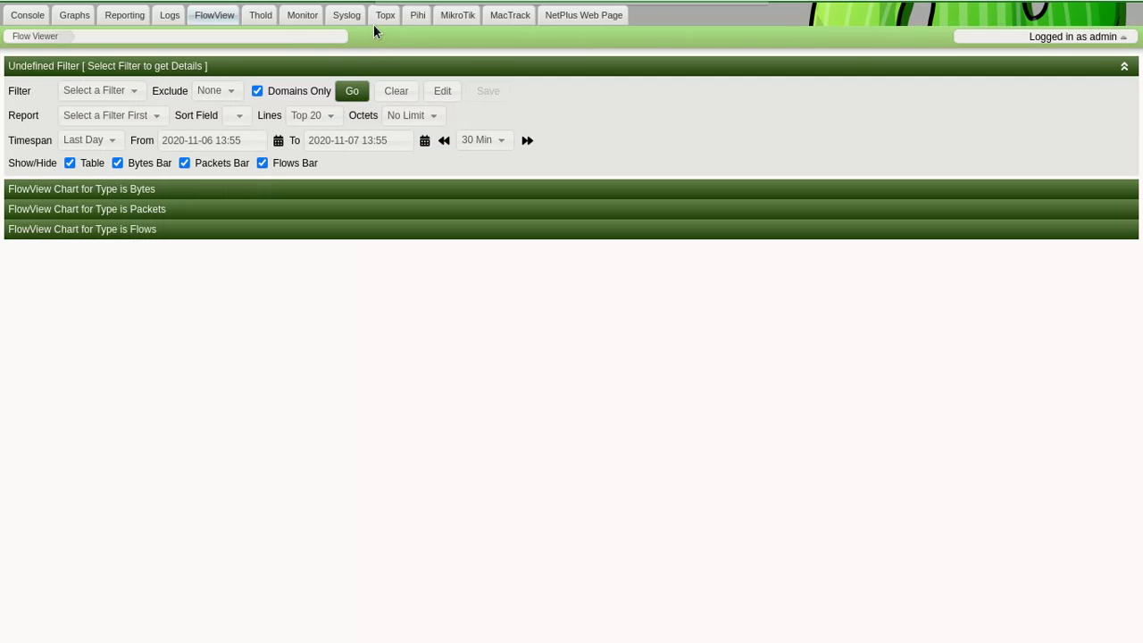
left_click(348, 15)
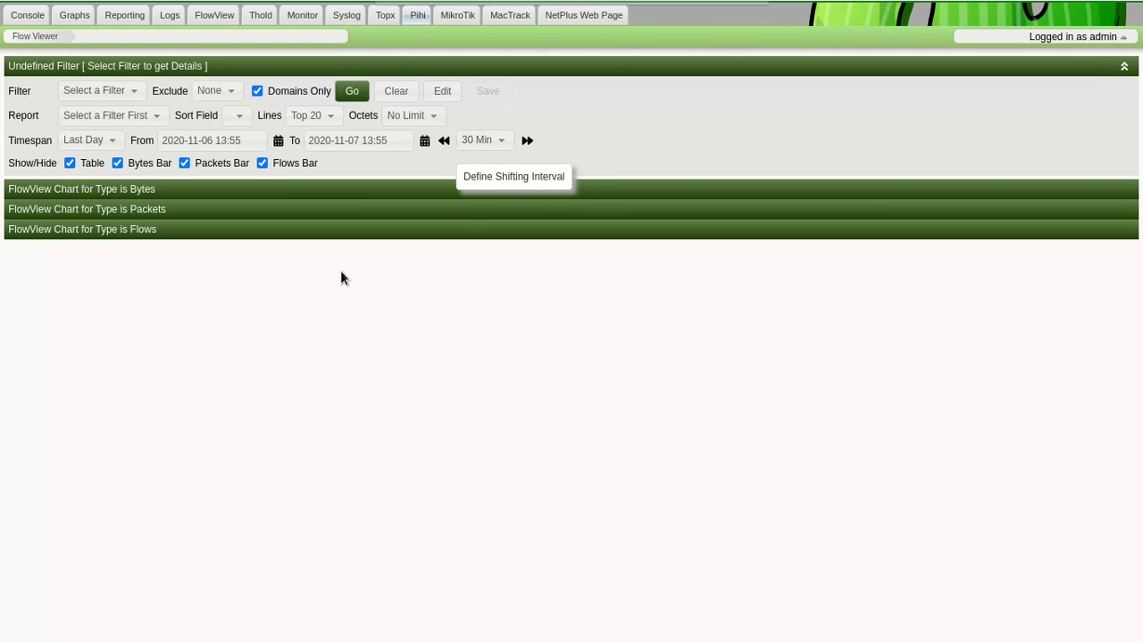
left_click(85, 143)
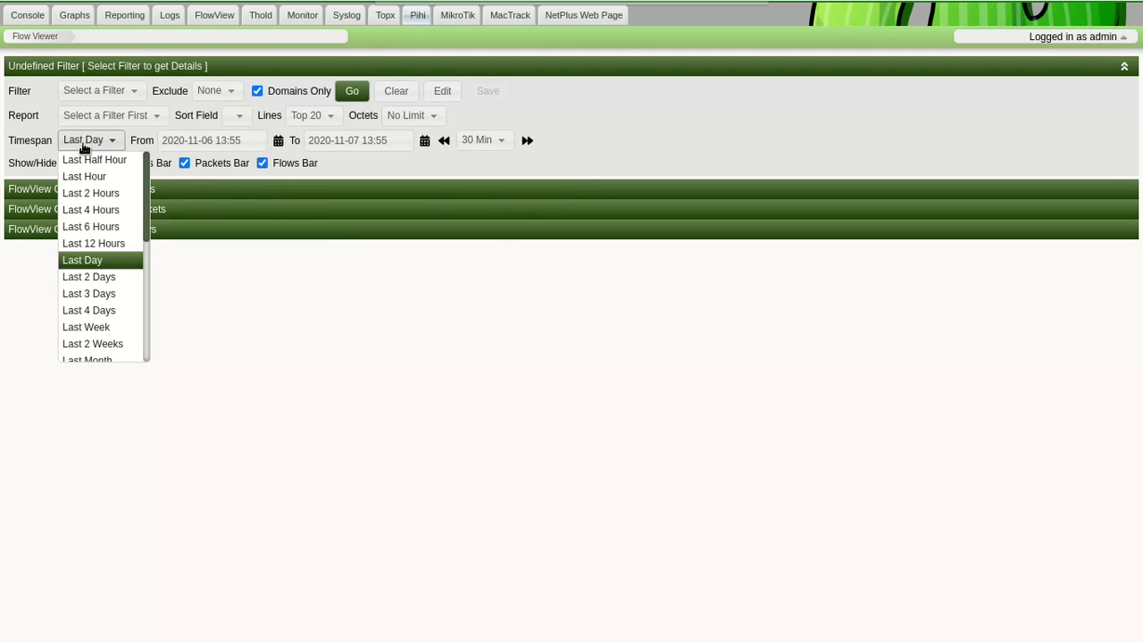
left_click(85, 147)
left_click(85, 143)
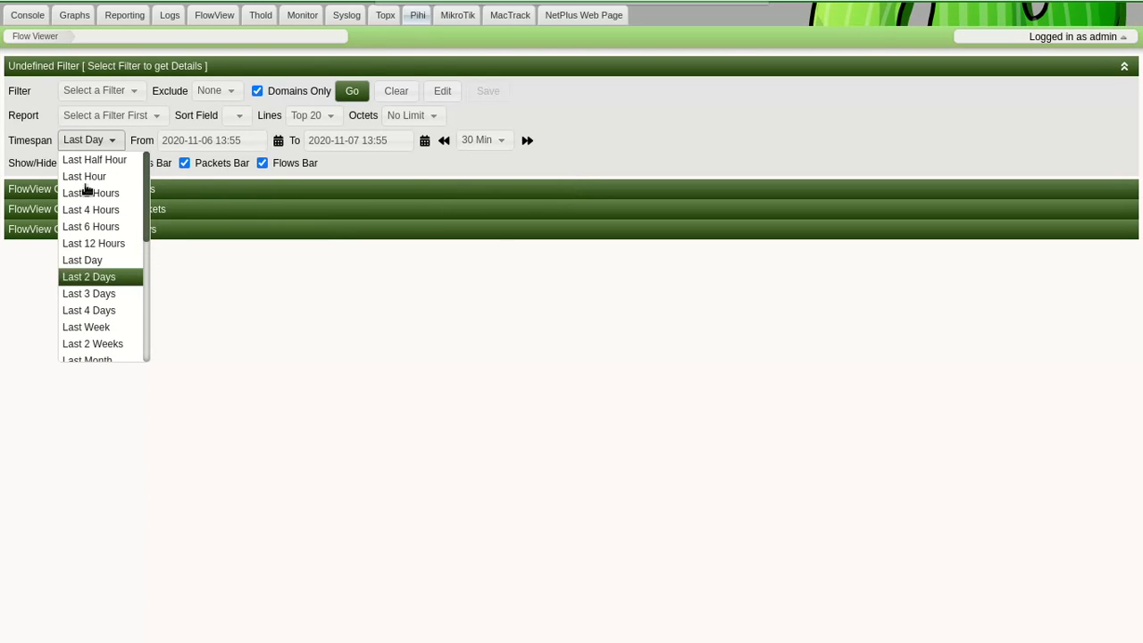
scroll(85, 221, "down", 5)
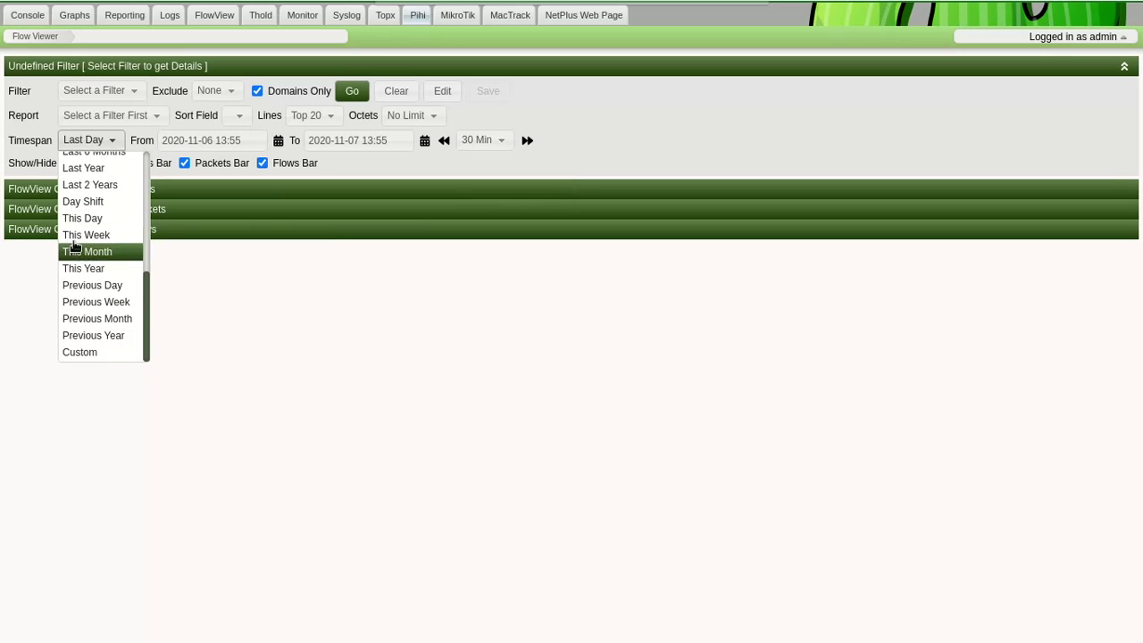
scroll(80, 201, "up", 5)
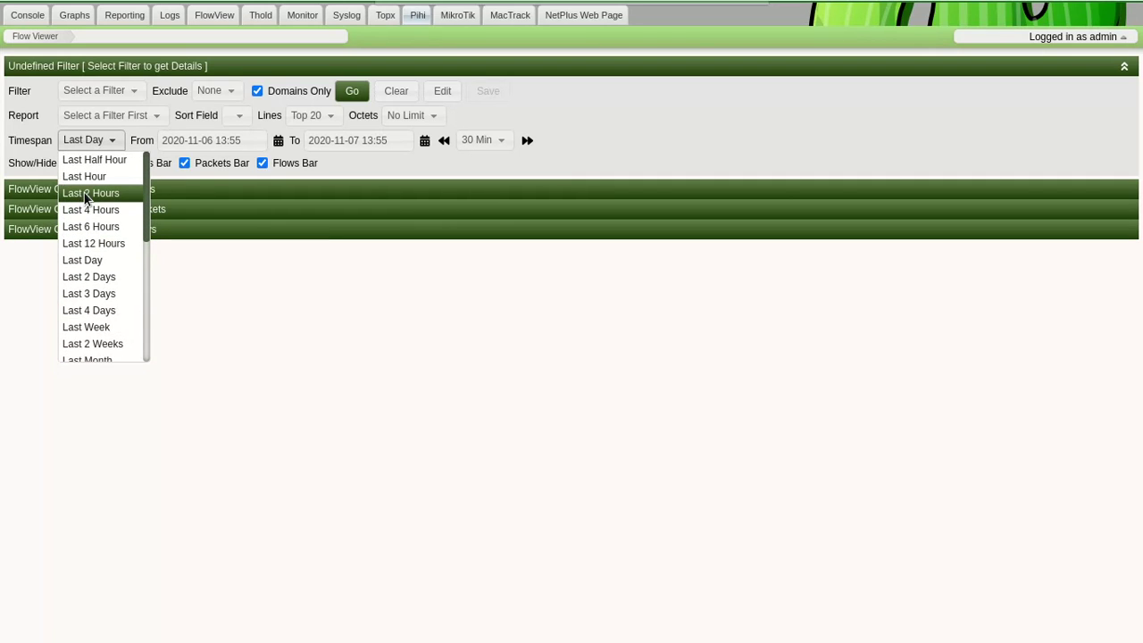
left_click(372, 336)
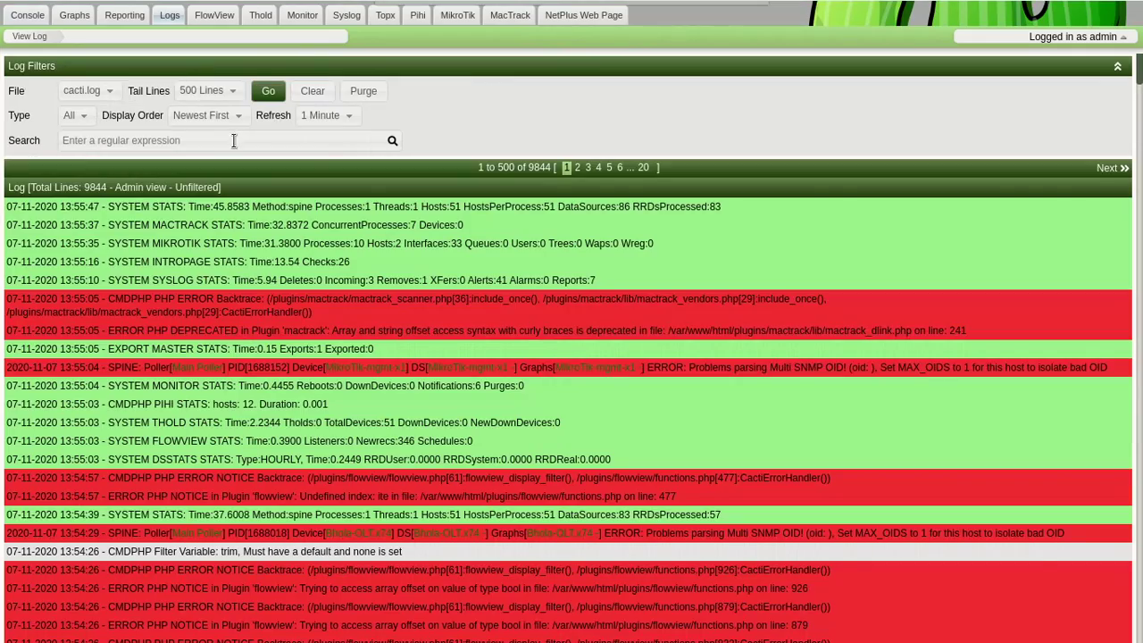
Step: Look through the entries of the Cacti log and the syslog messages of the last day
scroll(233, 140, "down", 6)
scroll(312, 71, "up", 6)
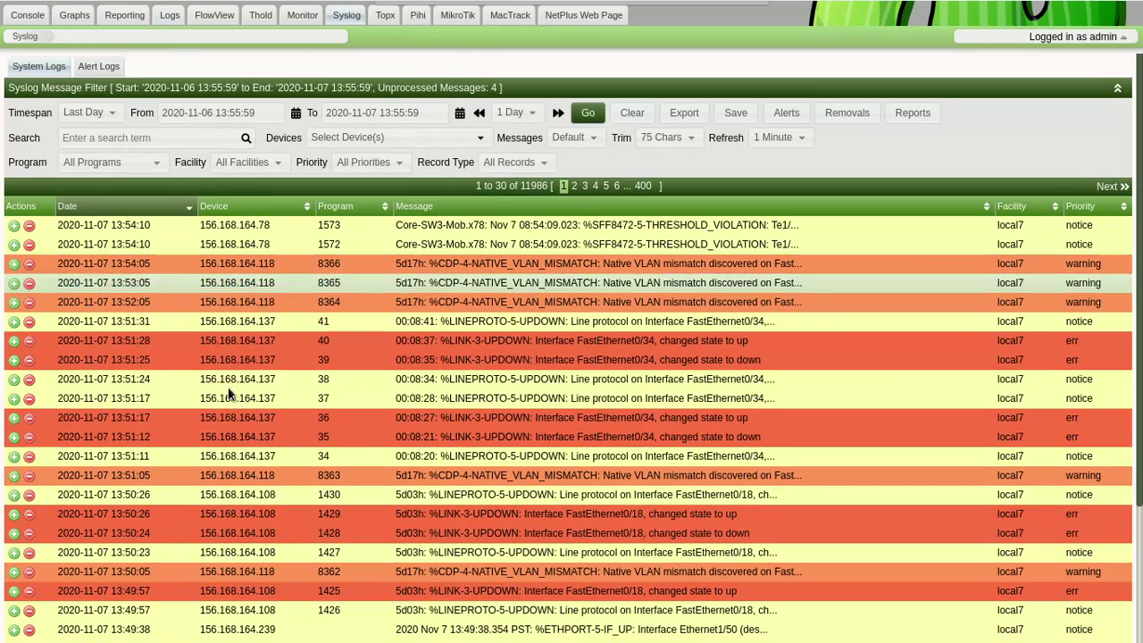
scroll(234, 445, "down", 1)
scroll(236, 445, "down", 4)
scroll(236, 445, "up", 5)
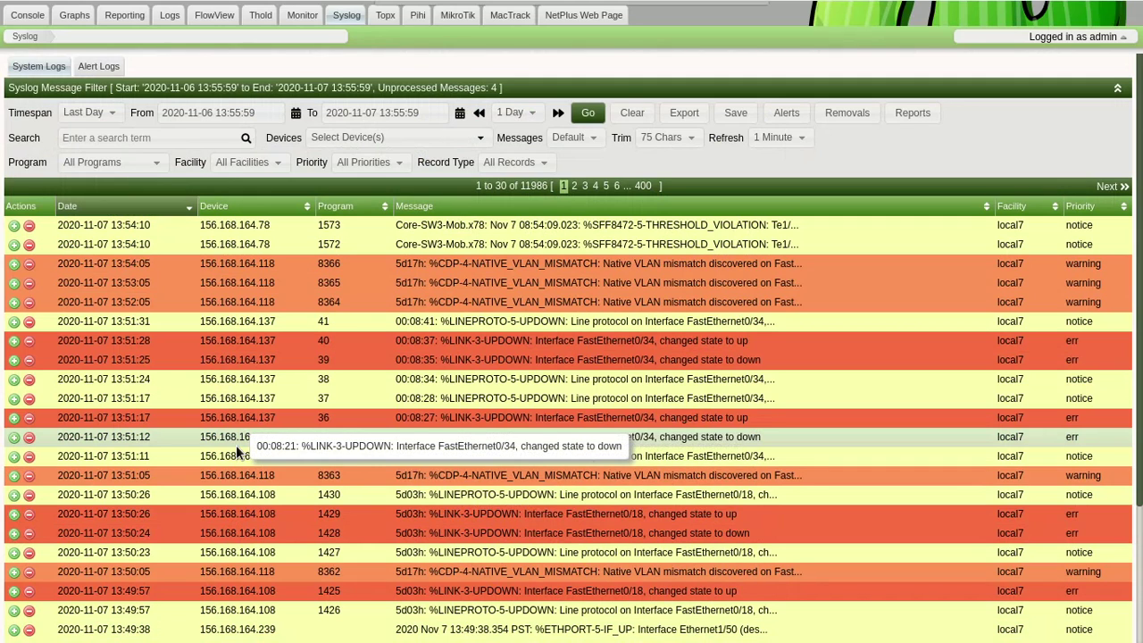
Step: Show the TopX ranking of Interface - Traffic_in+Traffic_out for the last day, with the top 20 records
left_click(384, 15)
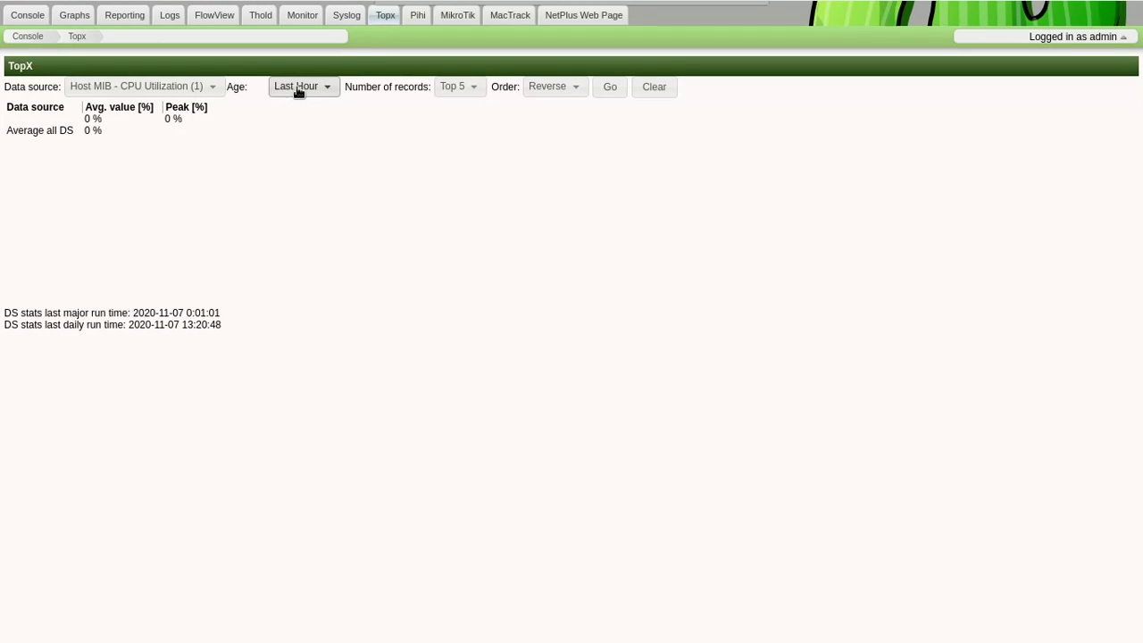
left_click(179, 87)
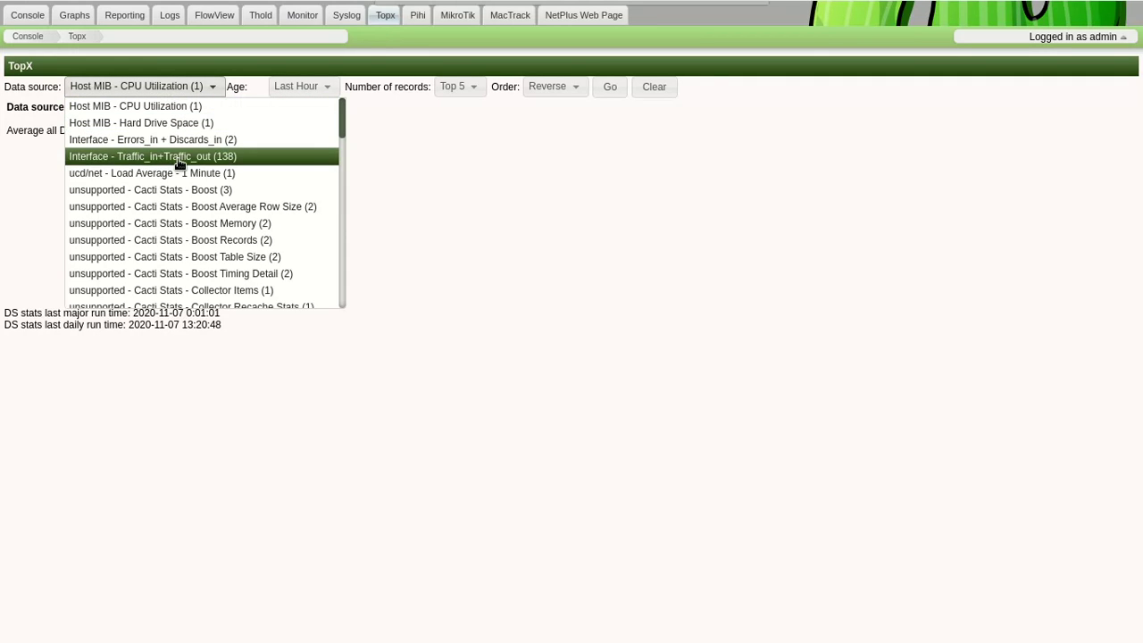
left_click(178, 158)
left_click(326, 88)
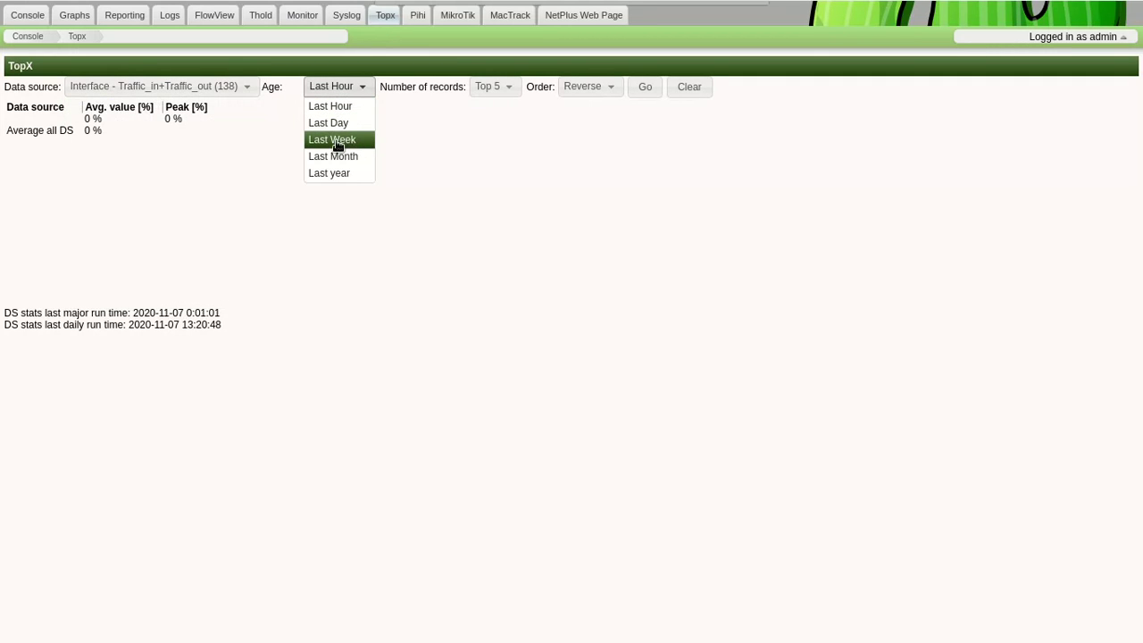
left_click(329, 122)
left_click(499, 92)
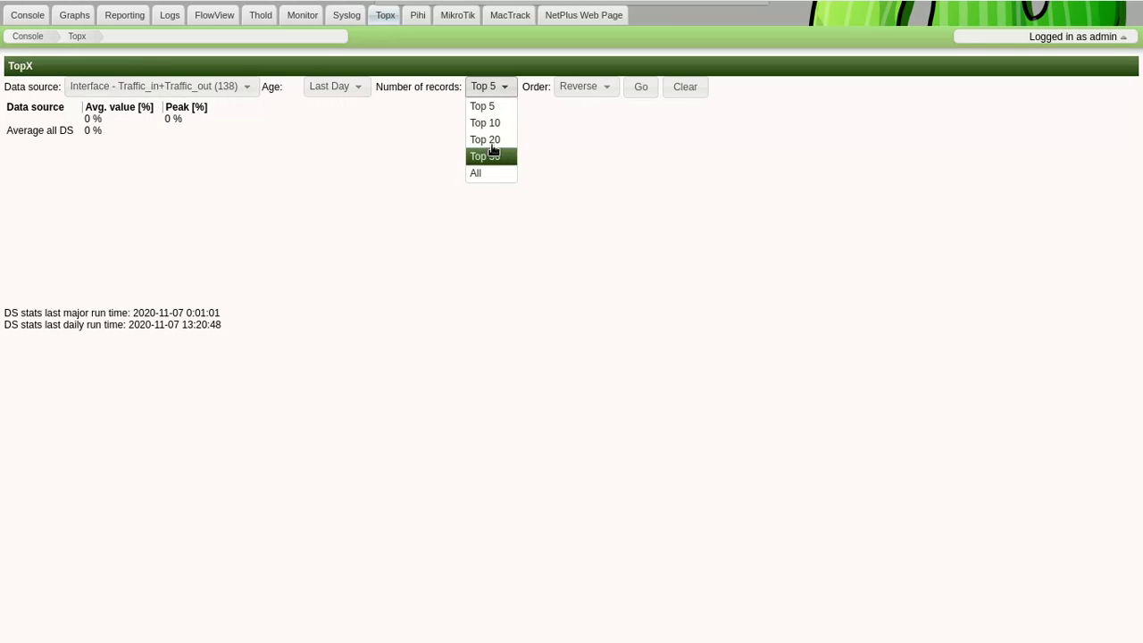
left_click(491, 89)
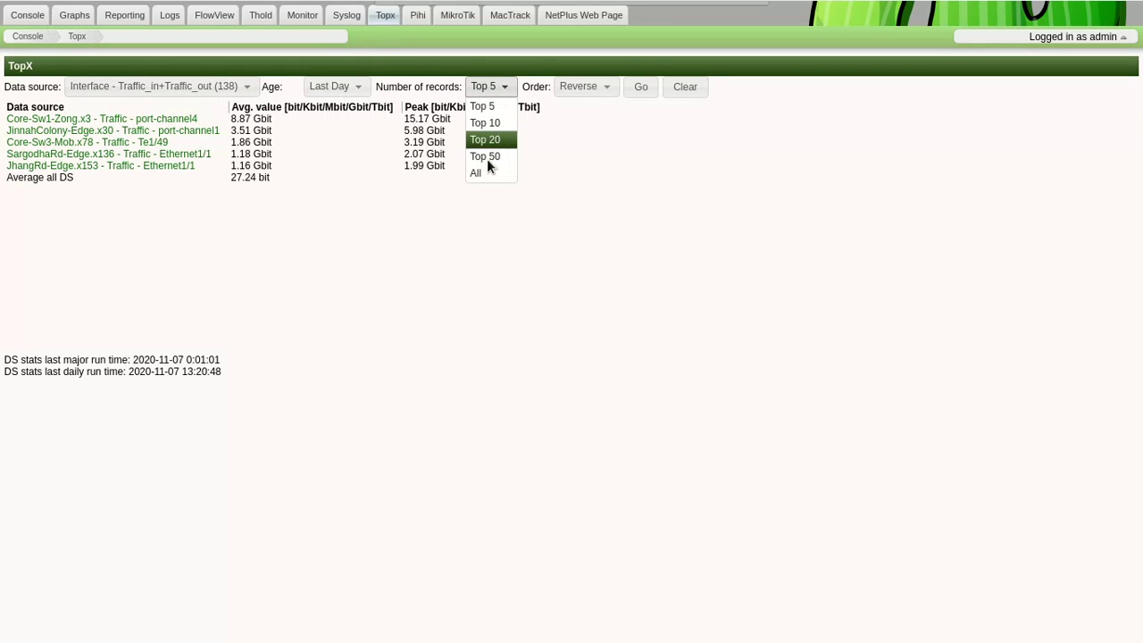
left_click(487, 156)
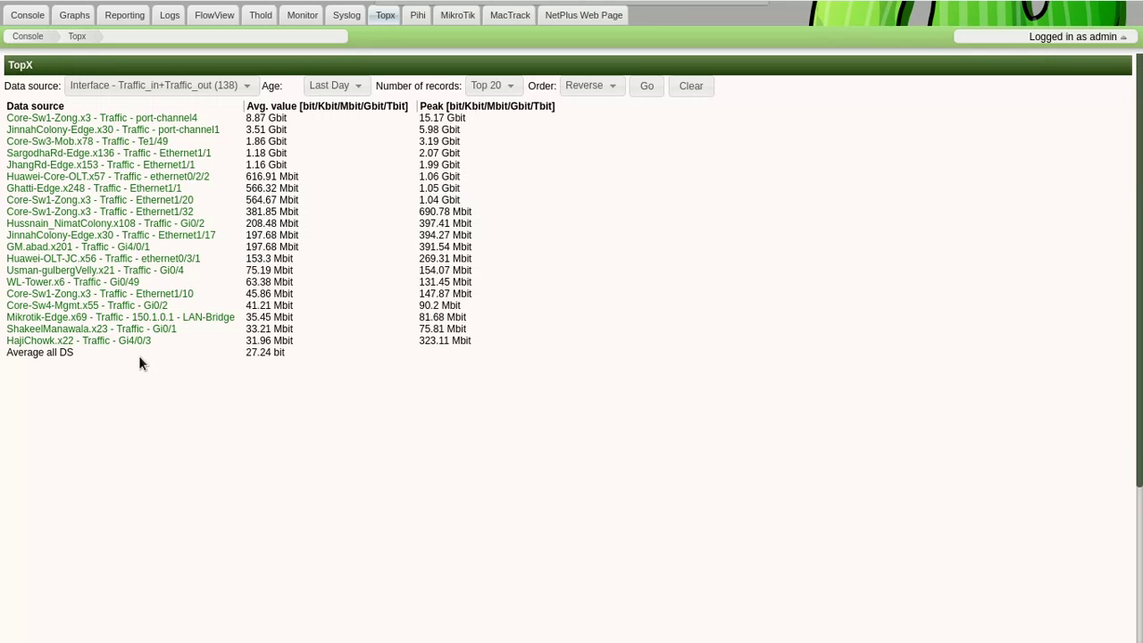
Step: Look through the traffic ranking and open the graph of JinnahColony-Edge.x30, port-channel1
scroll(140, 362, "down", 3)
scroll(161, 309, "up", 2)
scroll(161, 308, "up", 1)
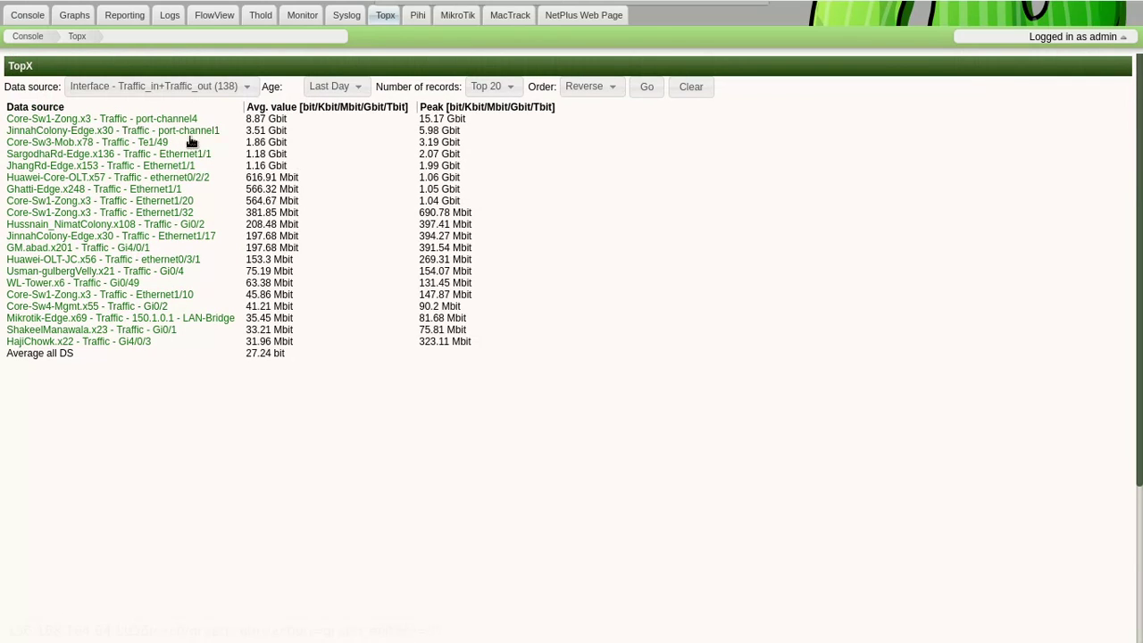
left_click(138, 130)
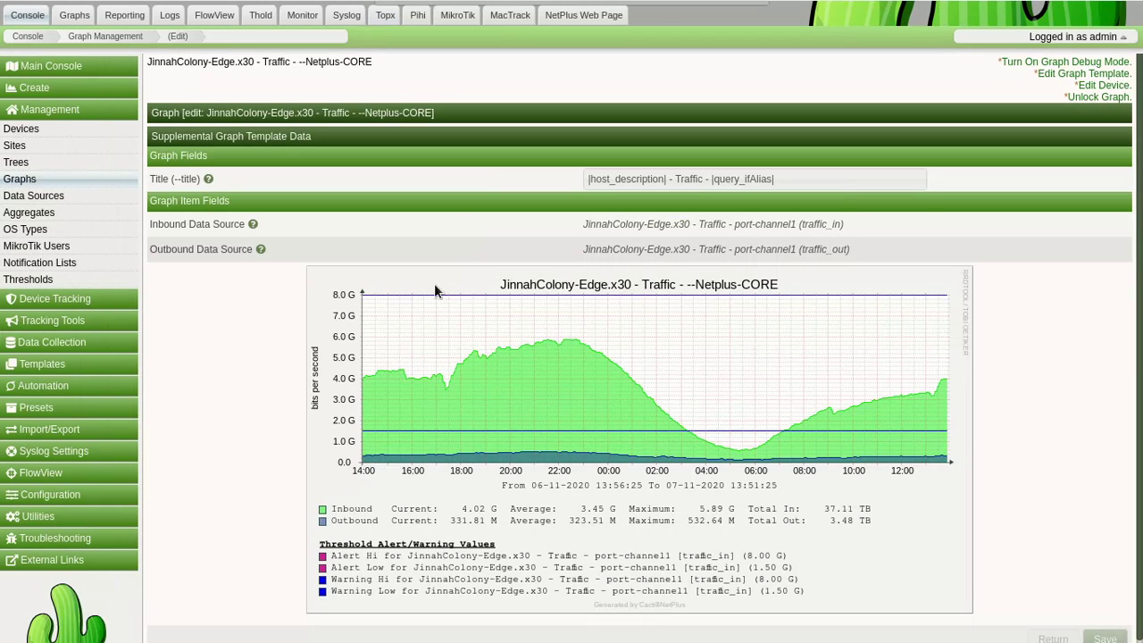
scroll(434, 283, "down", 1)
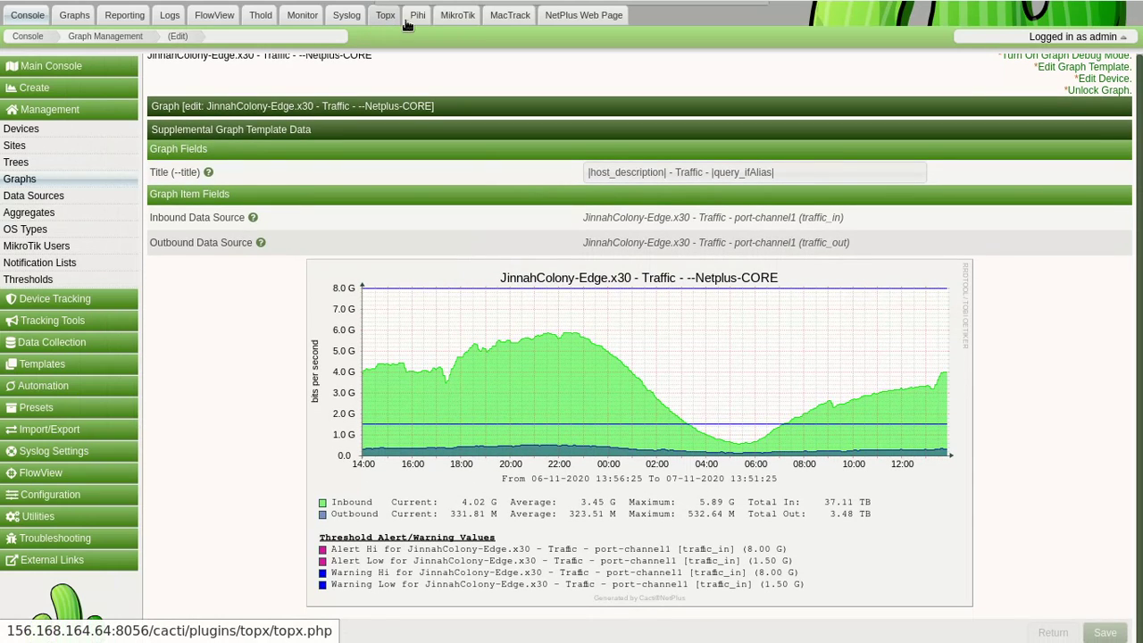
Step: Show the MikroTik interface statistics without restricting them to active interfaces, and open the MacTrack site report
left_click(466, 17)
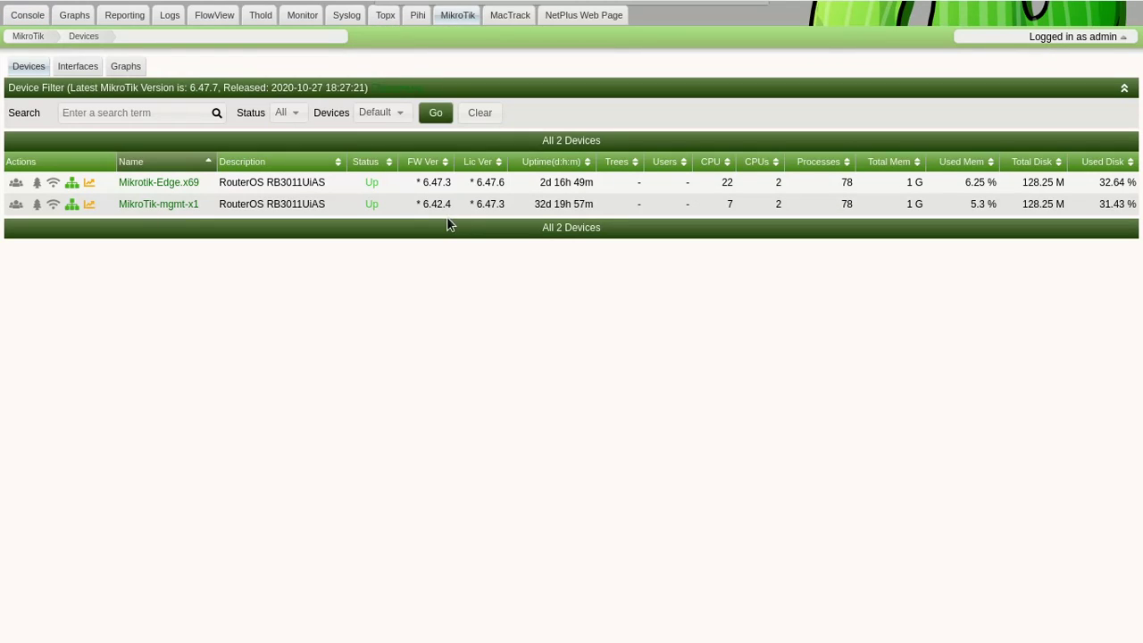
left_click(87, 75)
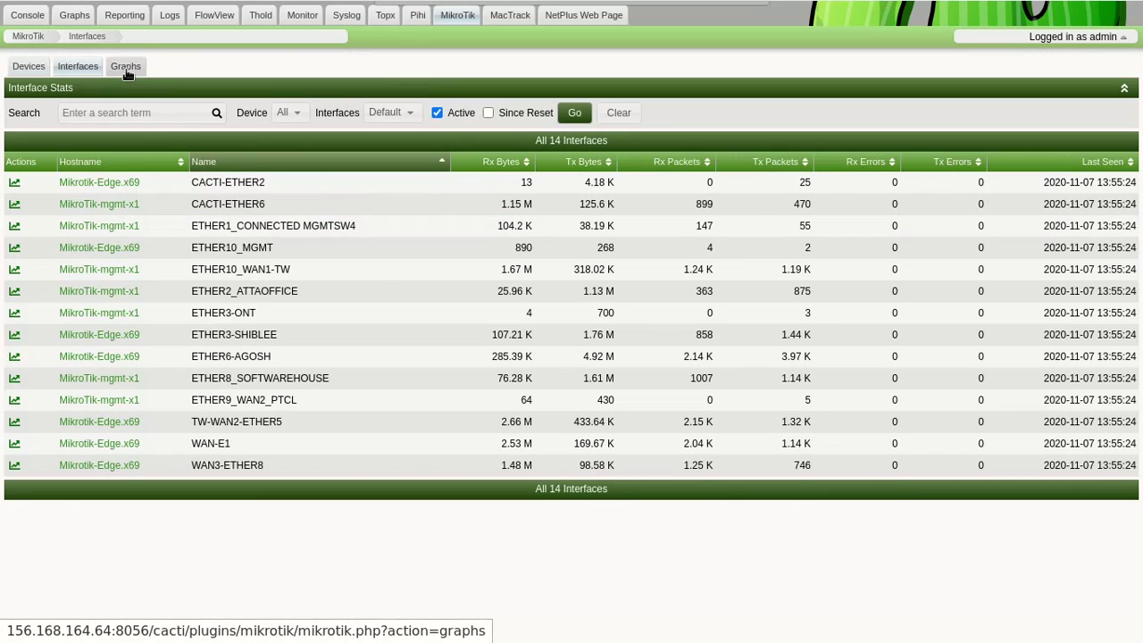
left_click(489, 114)
left_click(439, 112)
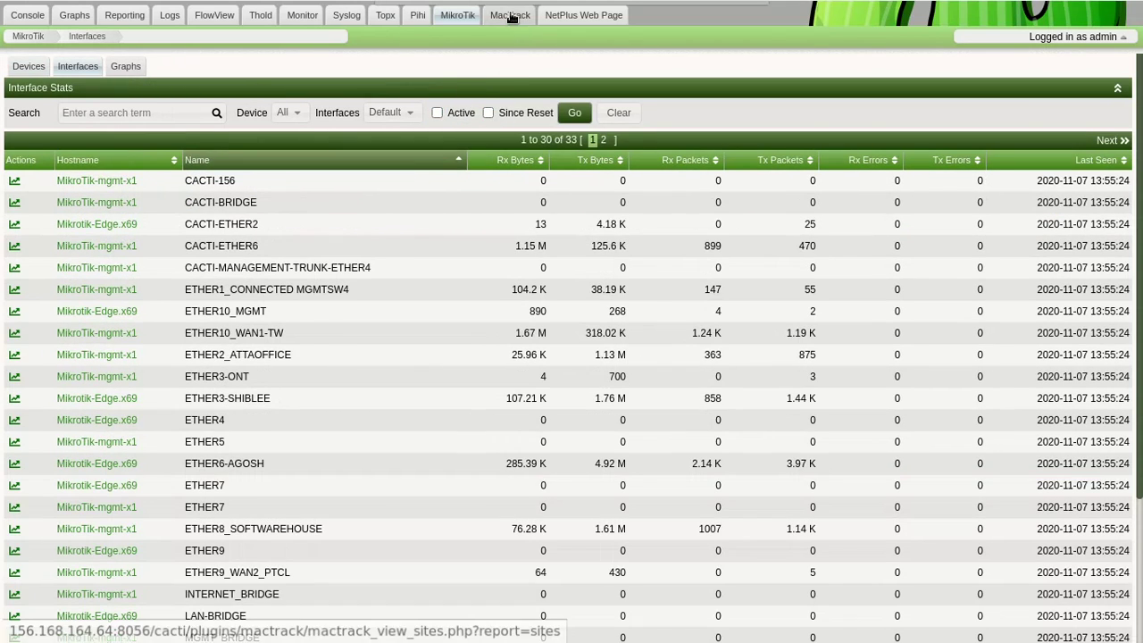
left_click(510, 15)
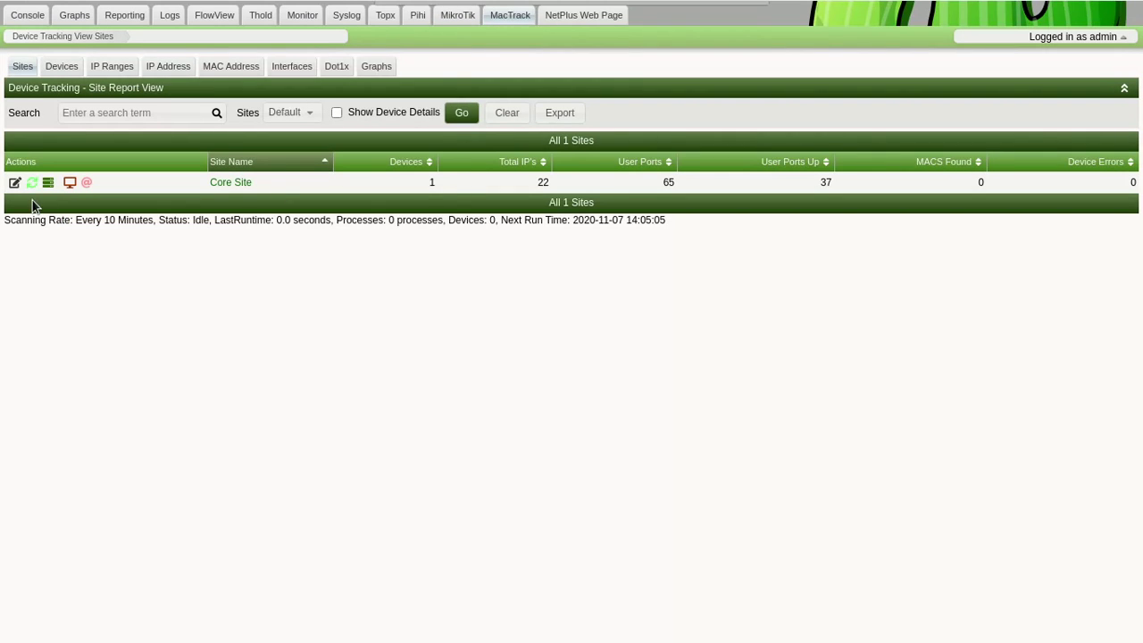
Step: Show the Pihi ping history of host Core-Sw1-Zong.x3 with the age set to Day, and try another age
left_click(417, 18)
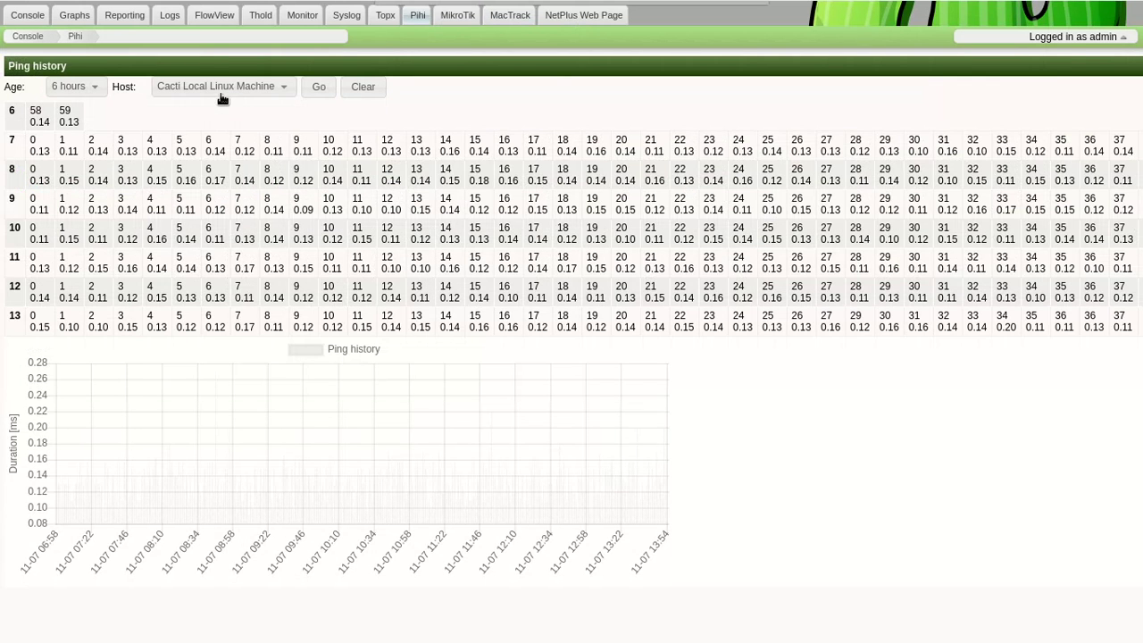
left_click(222, 93)
left_click(231, 125)
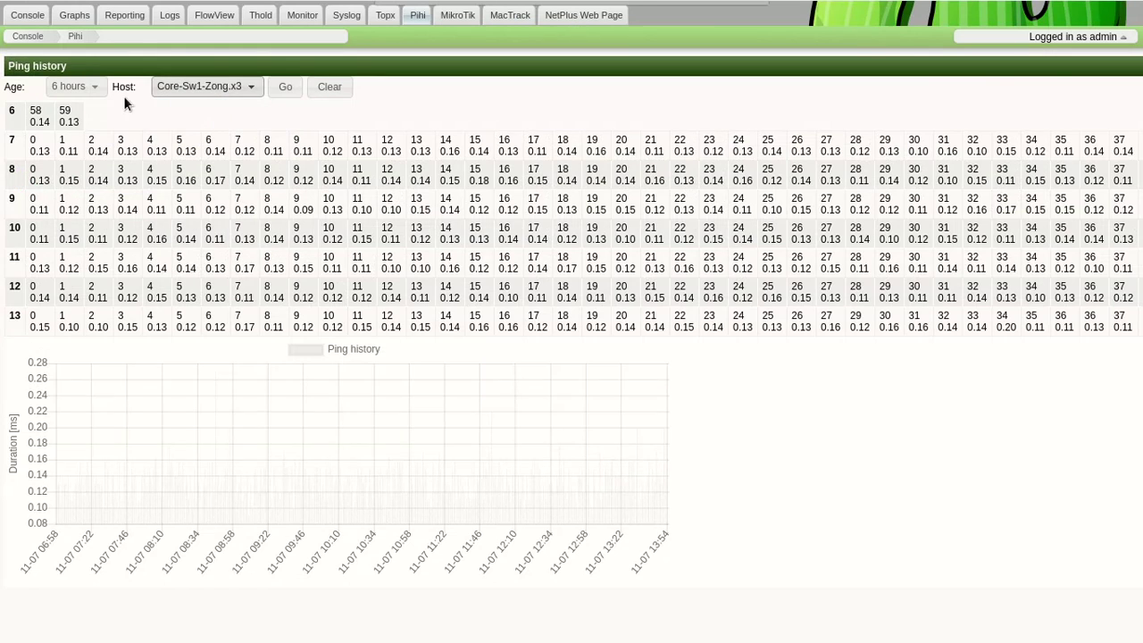
left_click(80, 87)
left_click(75, 127)
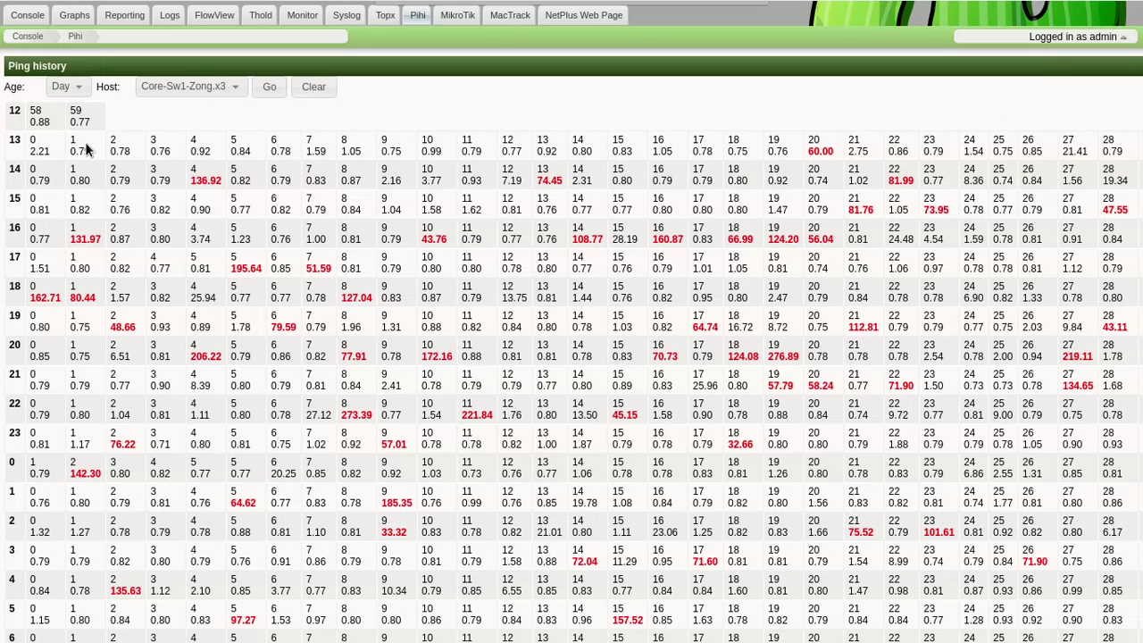
left_click(79, 93)
left_click(78, 154)
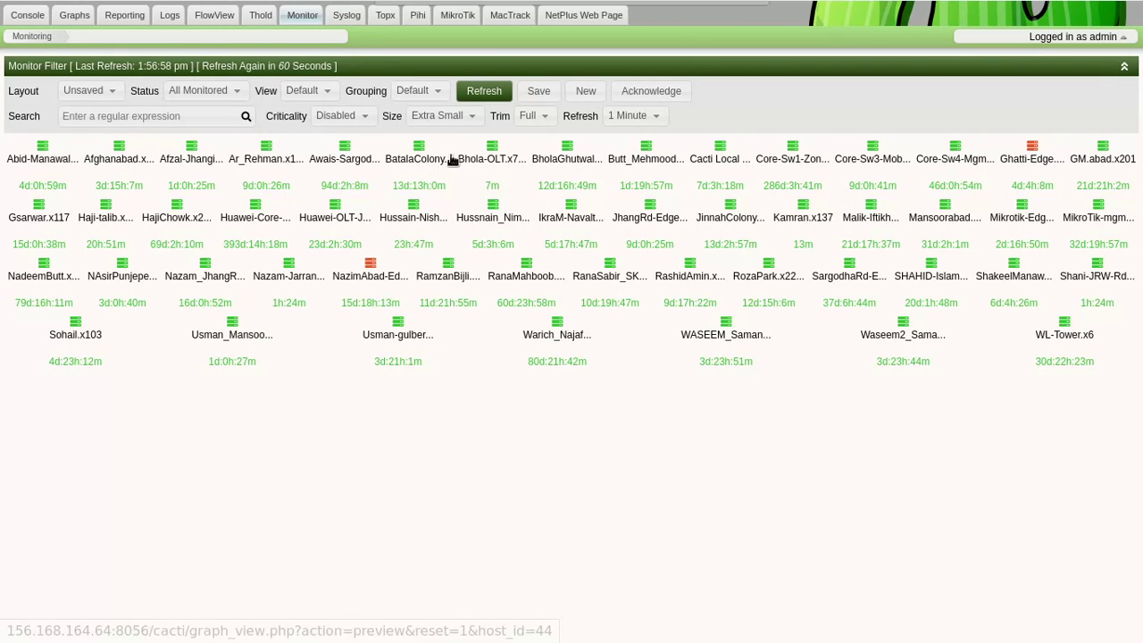
Step: Display the monitored devices in Large size, grouped by site
left_click(444, 115)
left_click(427, 184)
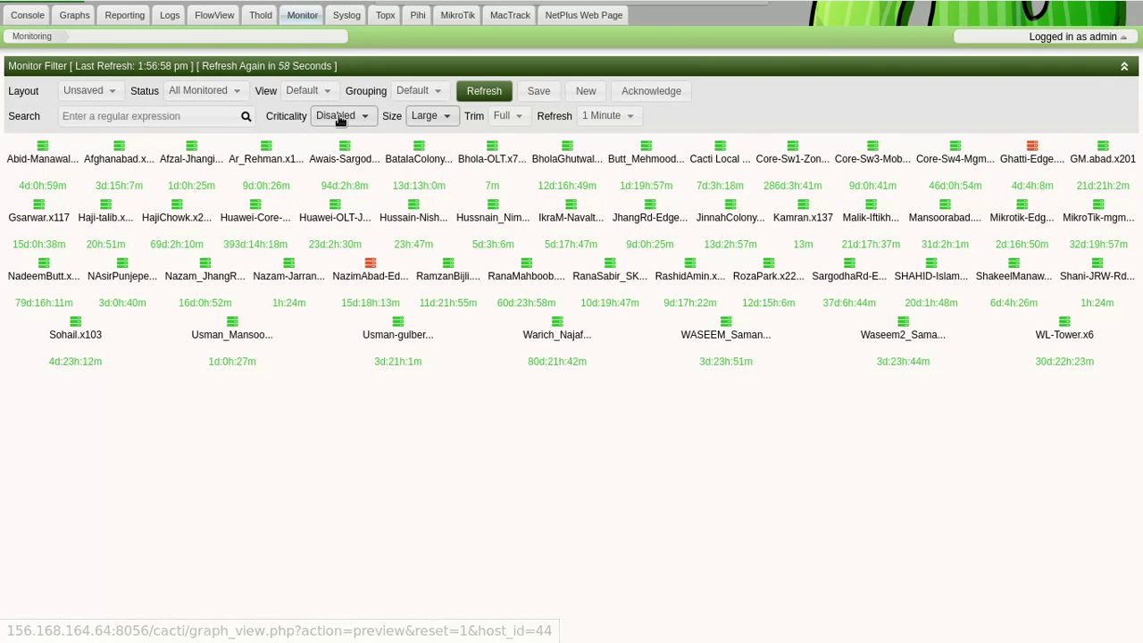
left_click(365, 117)
left_click(413, 93)
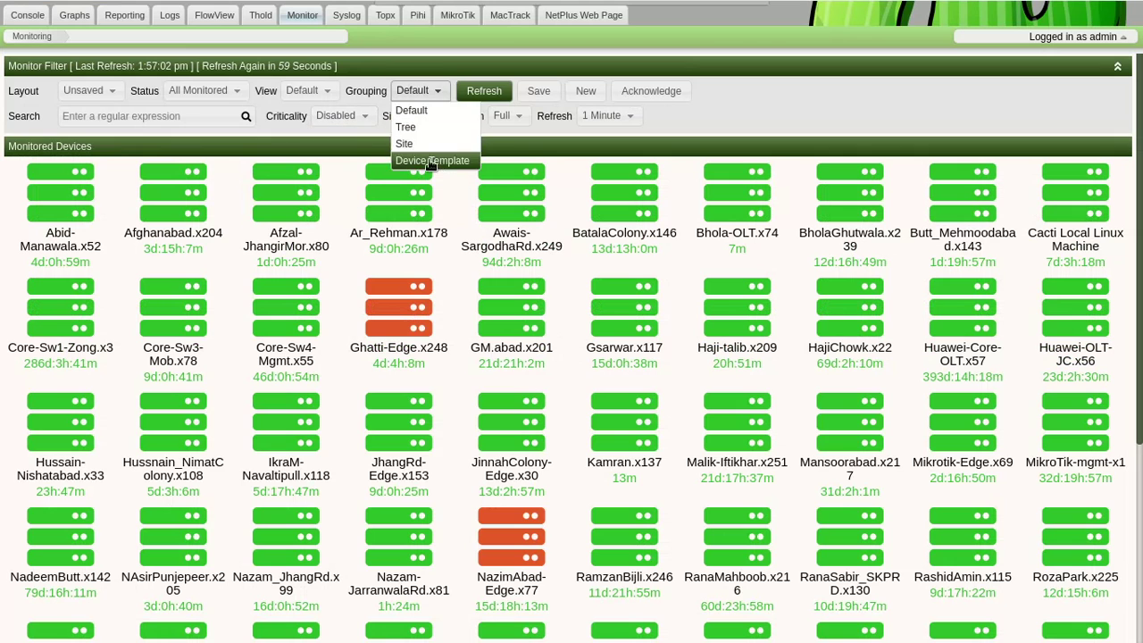
left_click(408, 143)
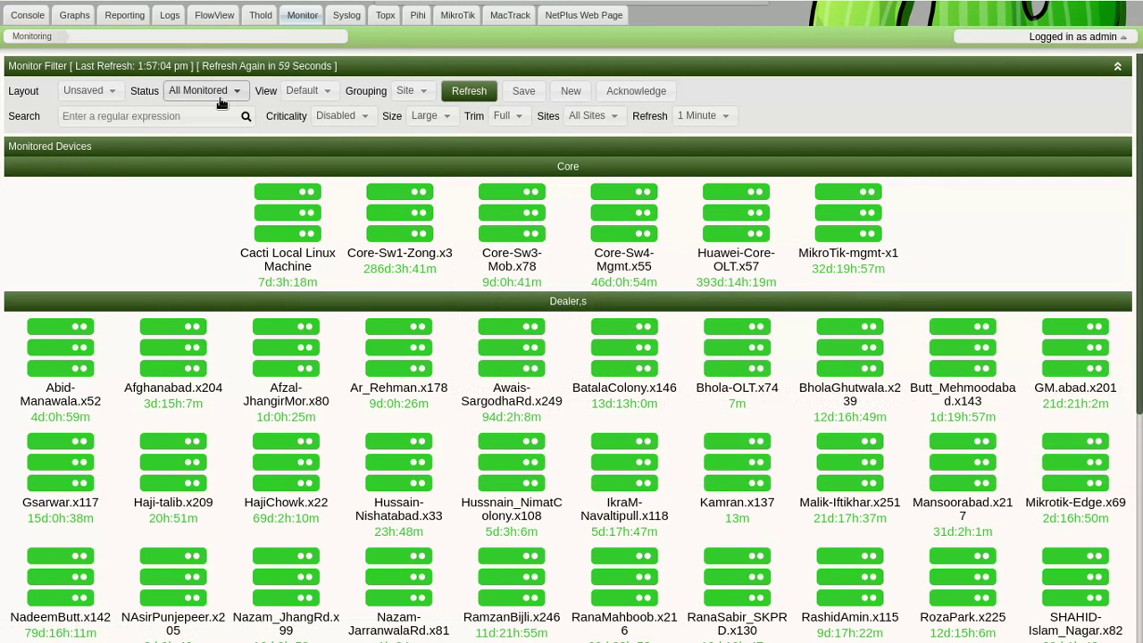
Step: Set the monitor size to Medium and inspect the status details of Ghatti-Edge.x248 and NazimAbad-Edge.x77 in the Edge site
left_click(429, 115)
left_click(433, 169)
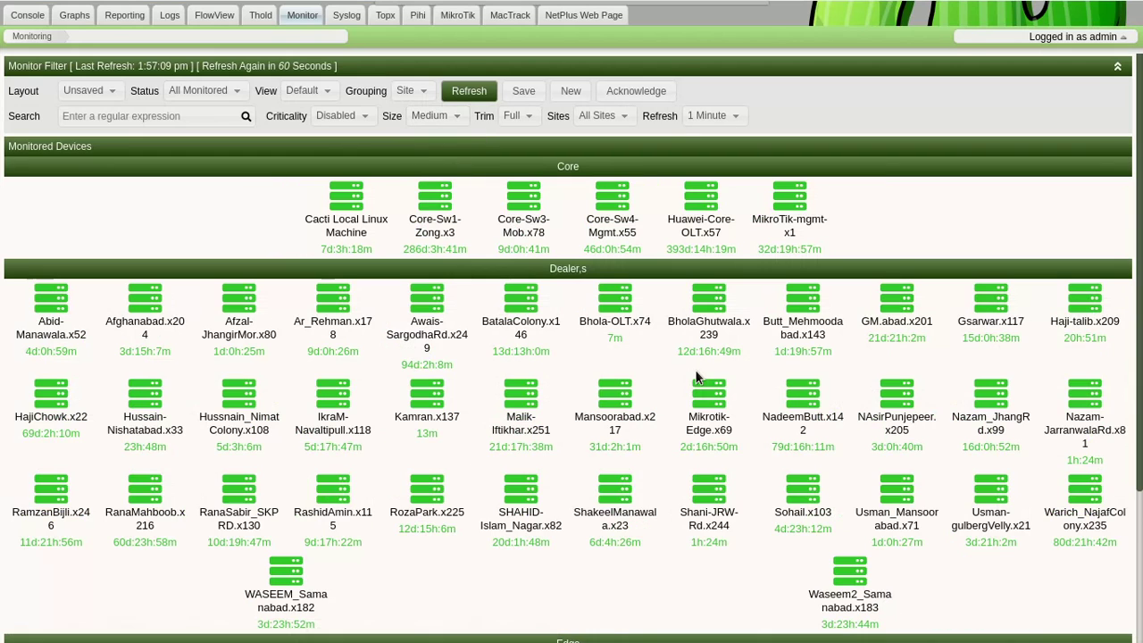
scroll(638, 416, "down", 3)
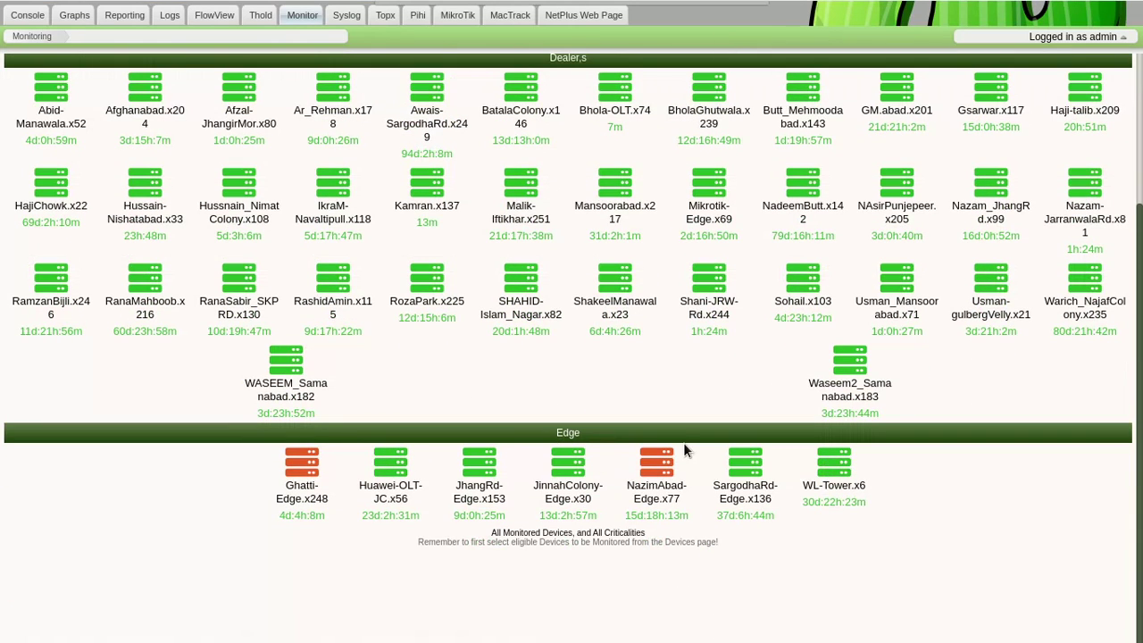
mouse_move(295, 470)
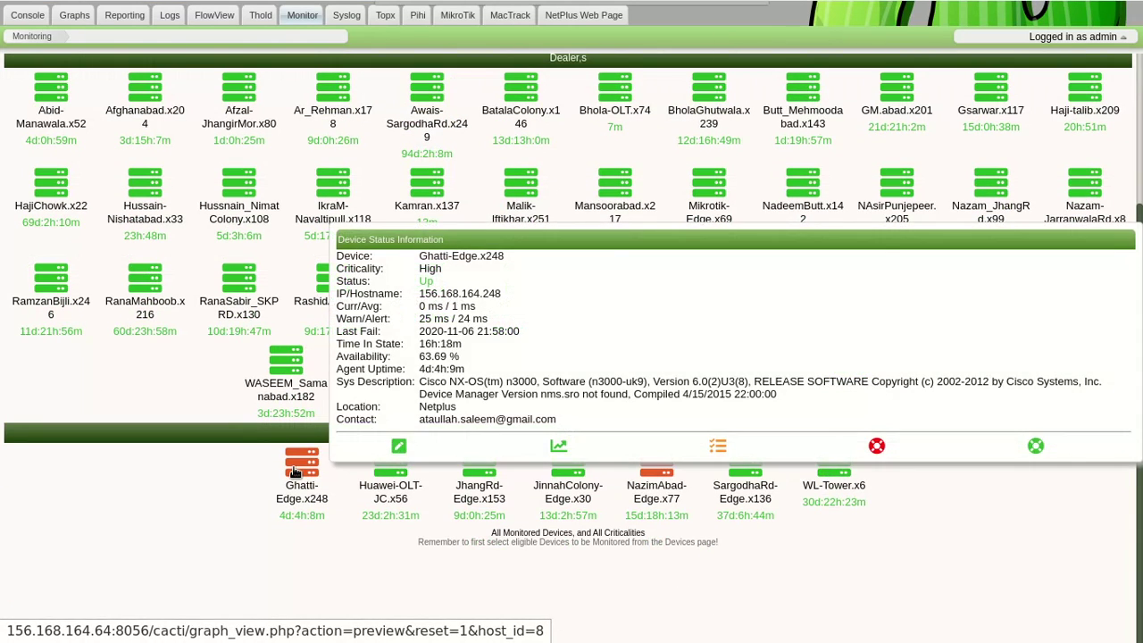
mouse_move(659, 474)
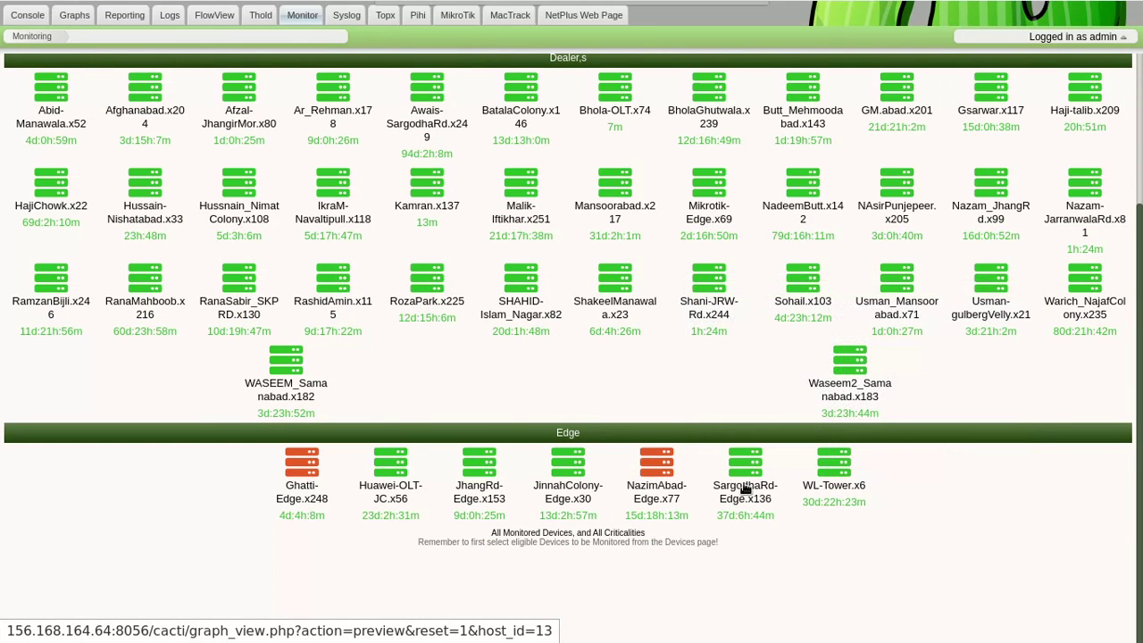
scroll(746, 490, "up", 3)
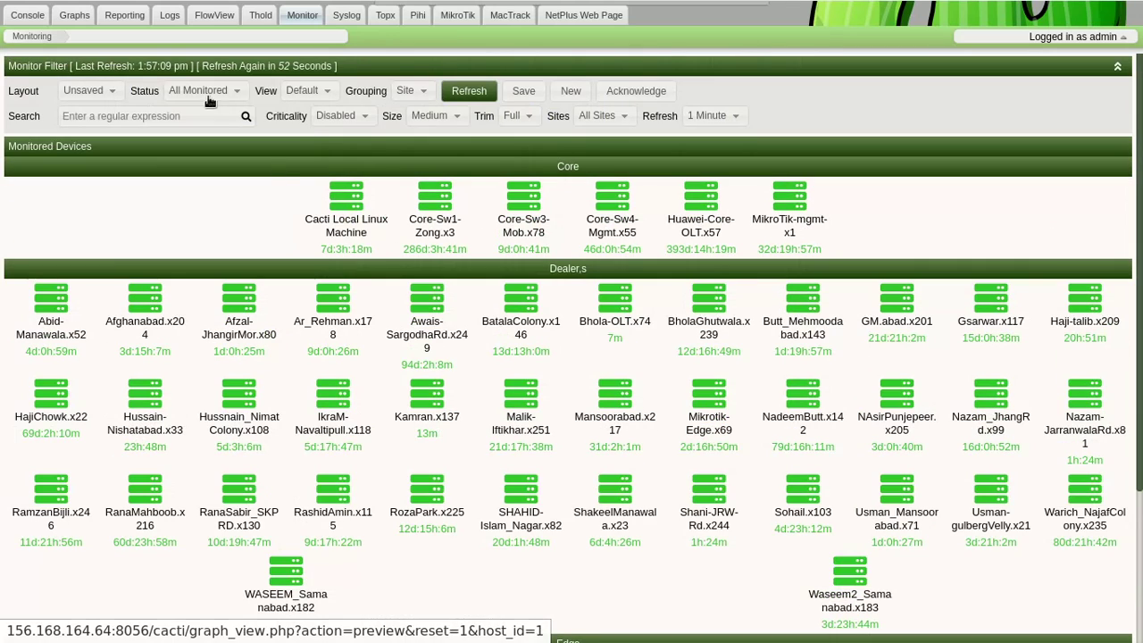
Step: Filter the monitored devices by the status Not Up, Triggered or Breached
left_click(186, 91)
left_click(211, 160)
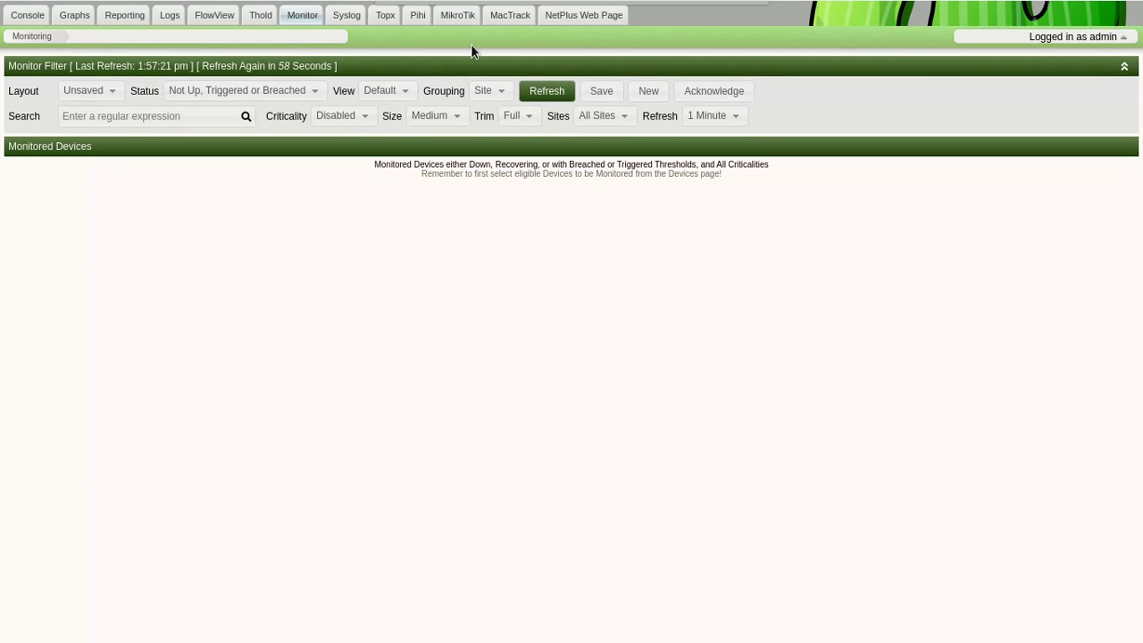
left_click(389, 20)
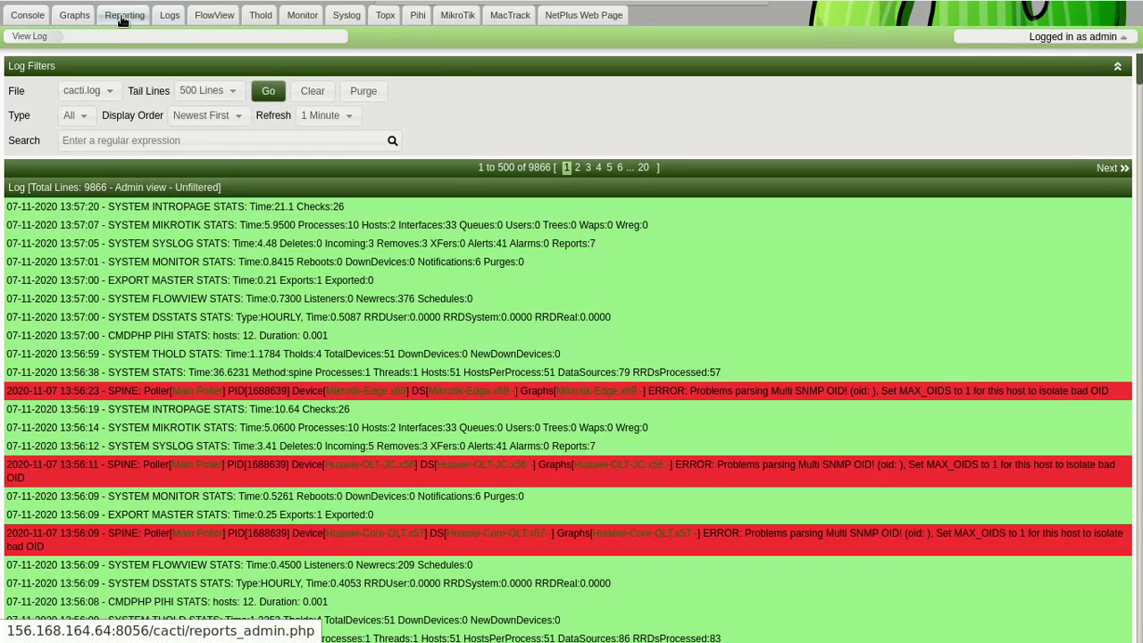
Step: Open the 24 Hour(s) Bandwidth Usage Graphs report from the reports list
left_click(123, 19)
left_click_drag(123, 20, 51, 26)
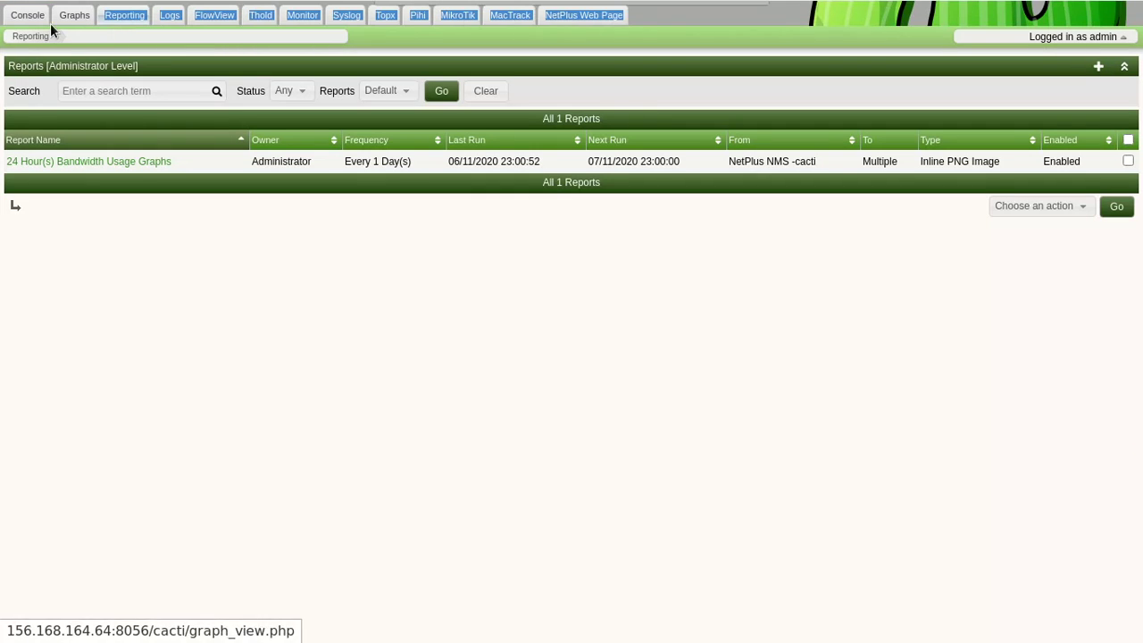
left_click(70, 17)
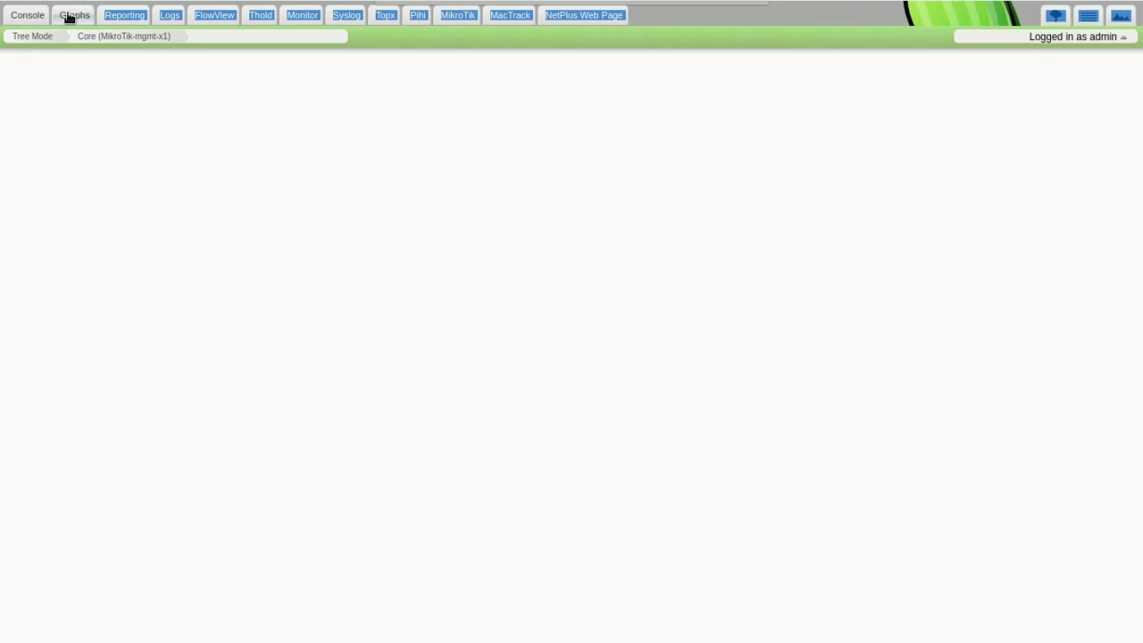
left_click(126, 16)
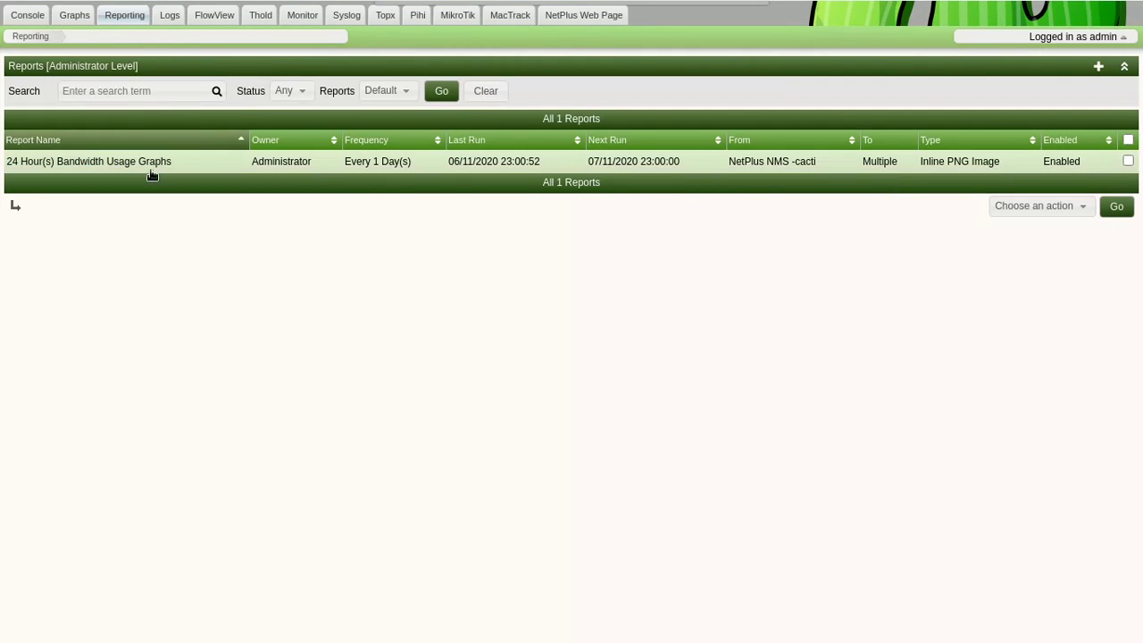
left_click(85, 165)
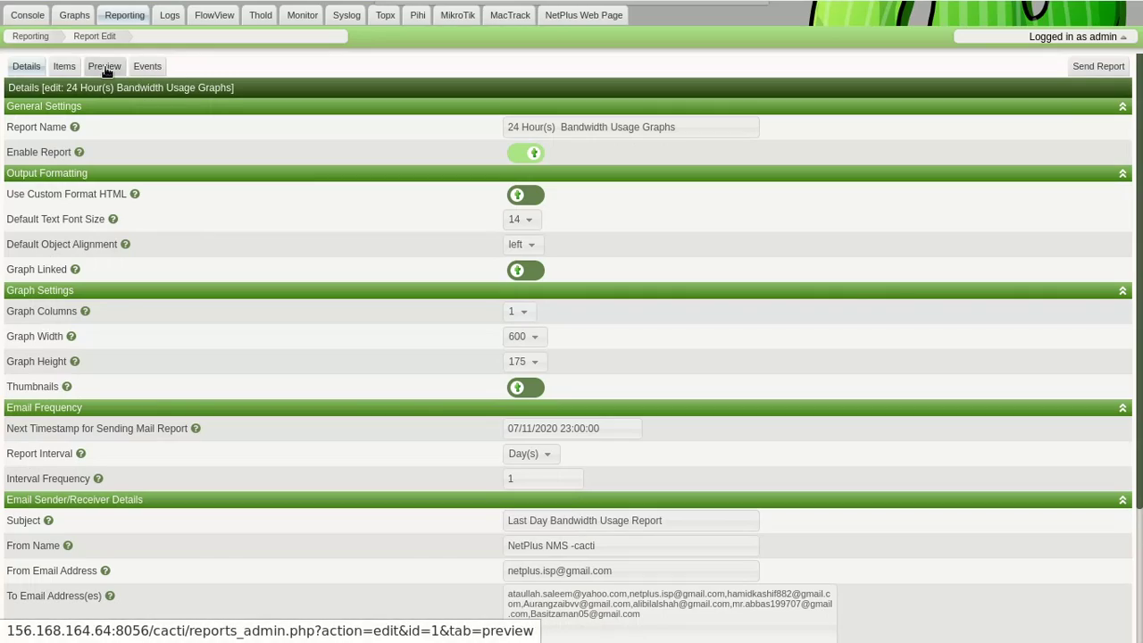
Step: Preview the bandwidth usage report and look through its traffic graphs
left_click(104, 70)
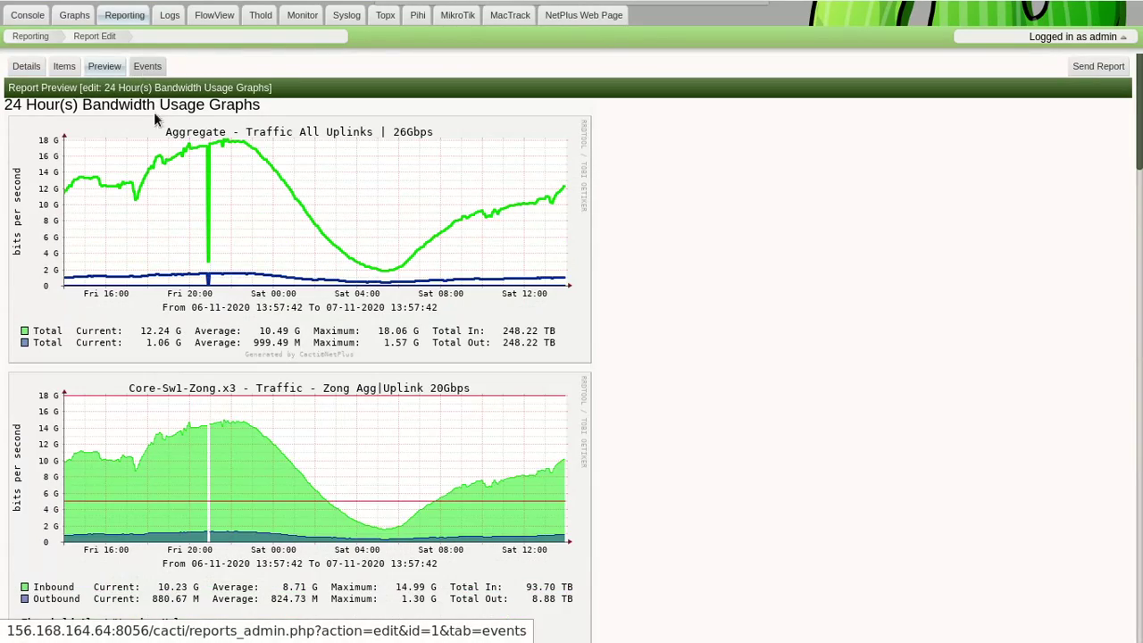
scroll(154, 112, "down", 15)
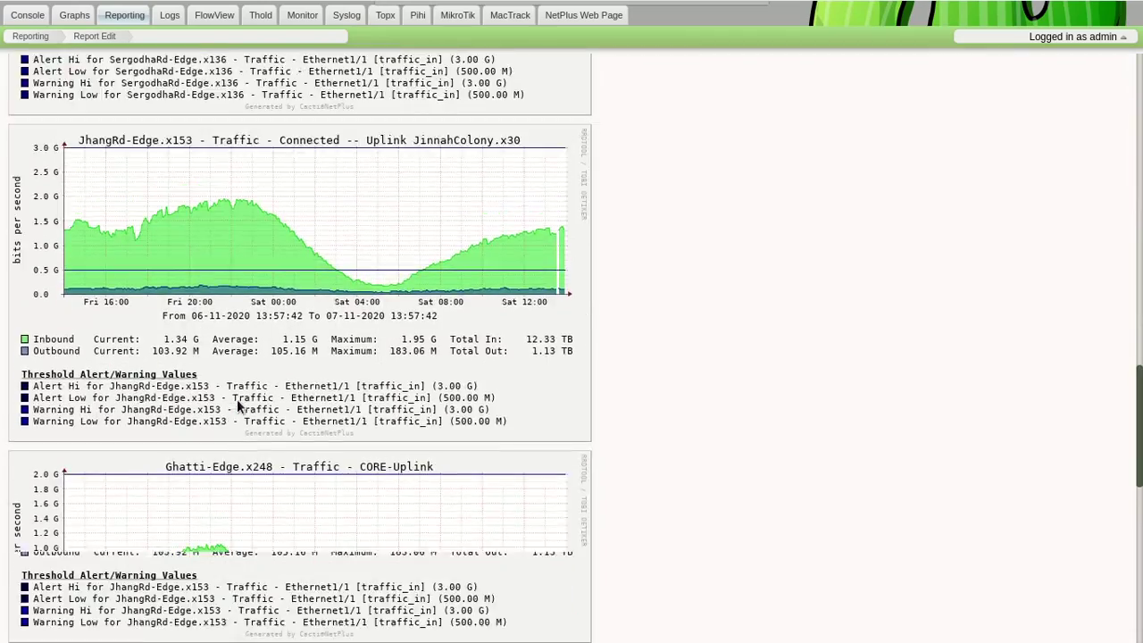
scroll(238, 407, "up", 15)
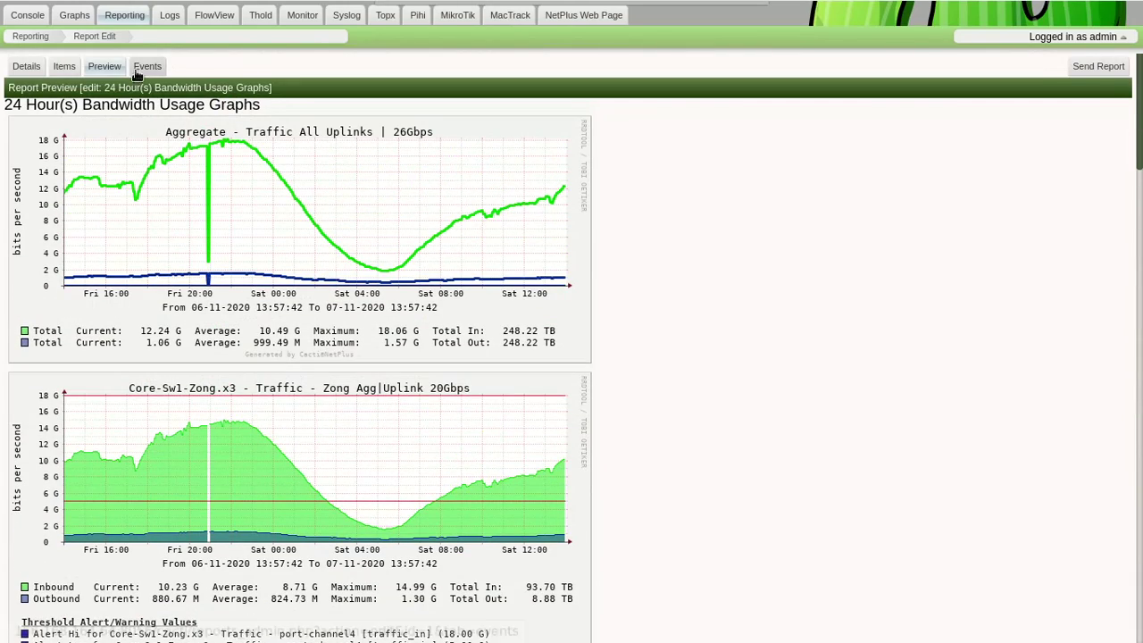
Step: Review the report's scheduled events and graph items, and return to its details
left_click(140, 71)
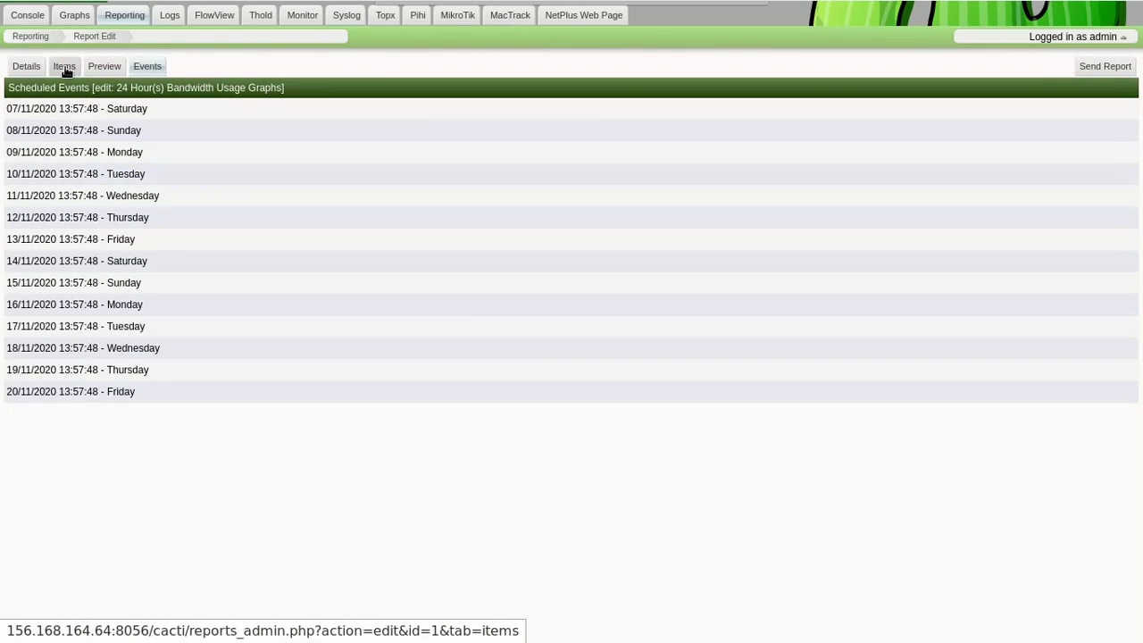
left_click(64, 69)
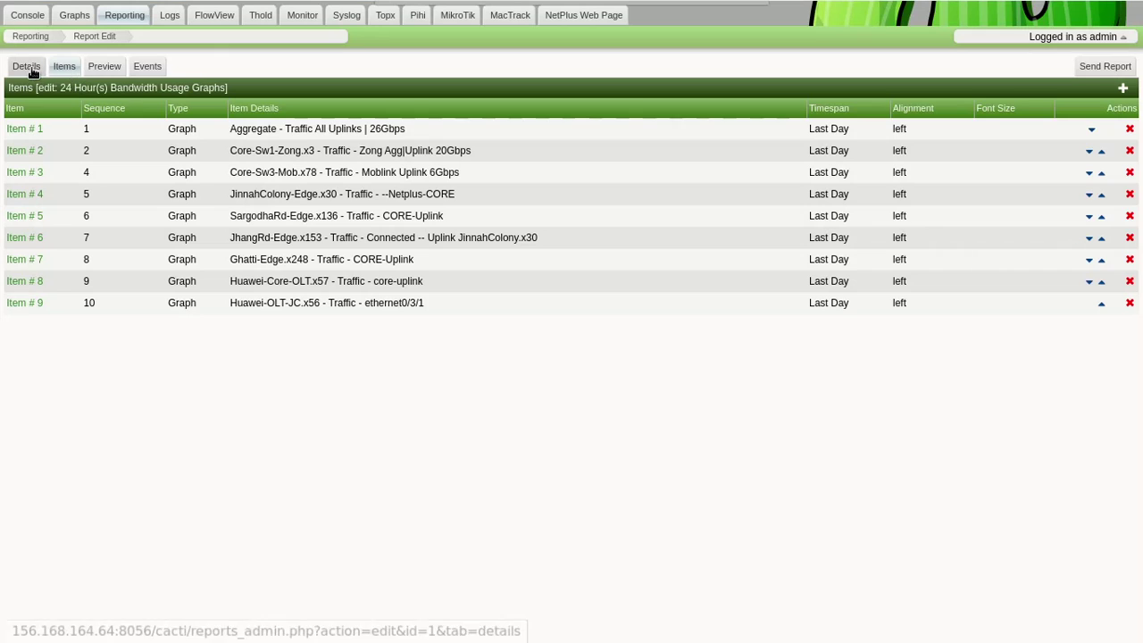
left_click(27, 68)
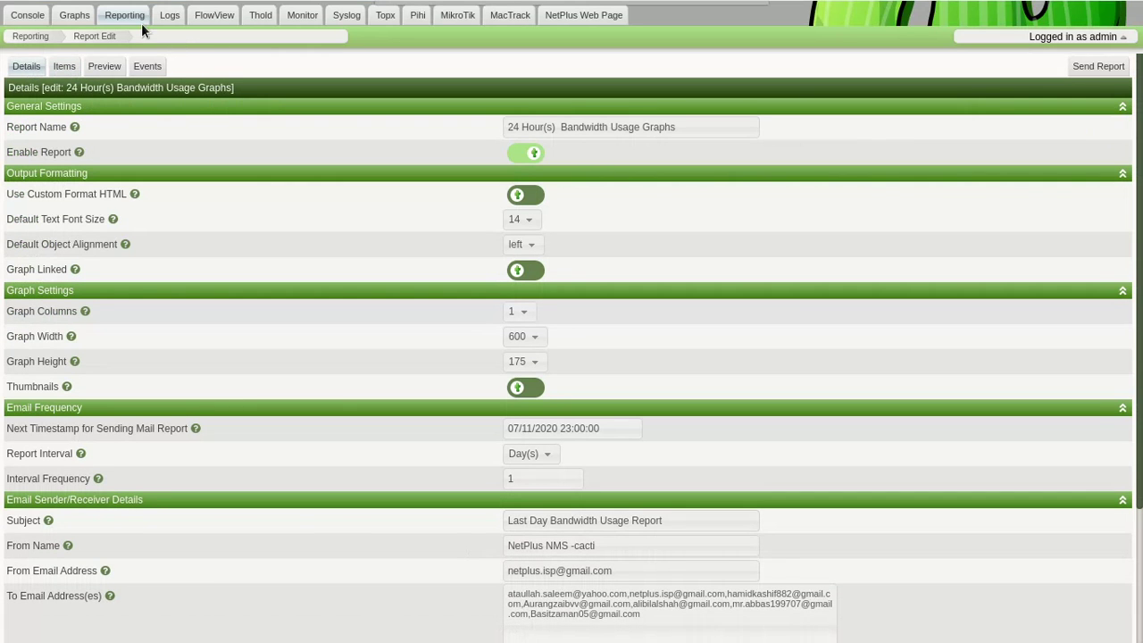
Step: Show the graph tree and look through its Core, Edge, Huawei-OLT and Dealer devices
left_click(72, 14)
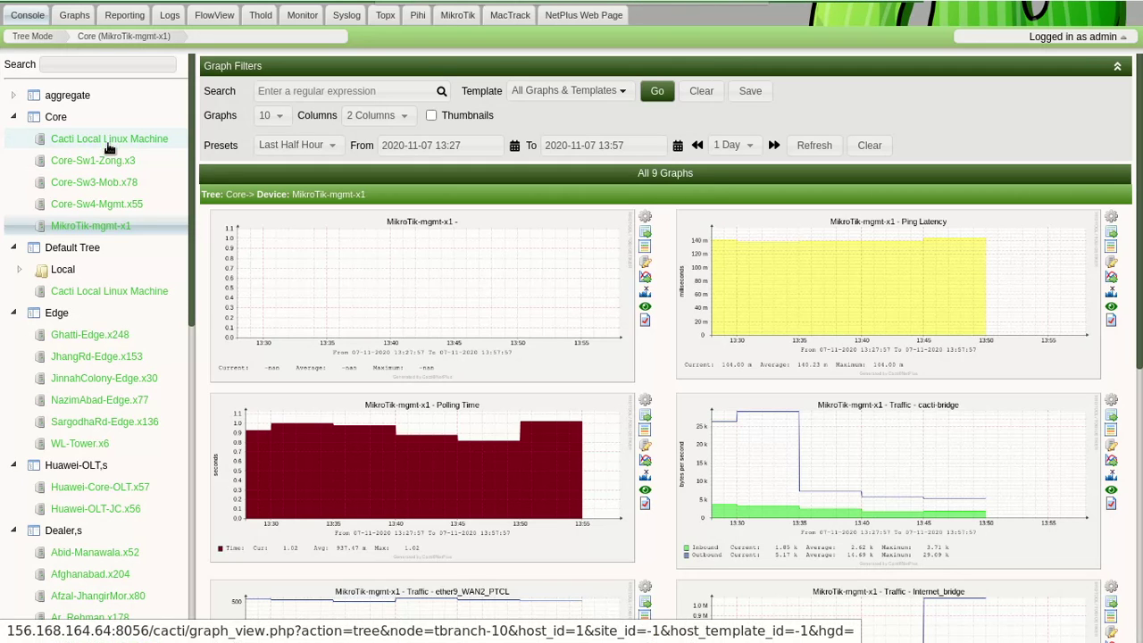
scroll(57, 273, "down", 10)
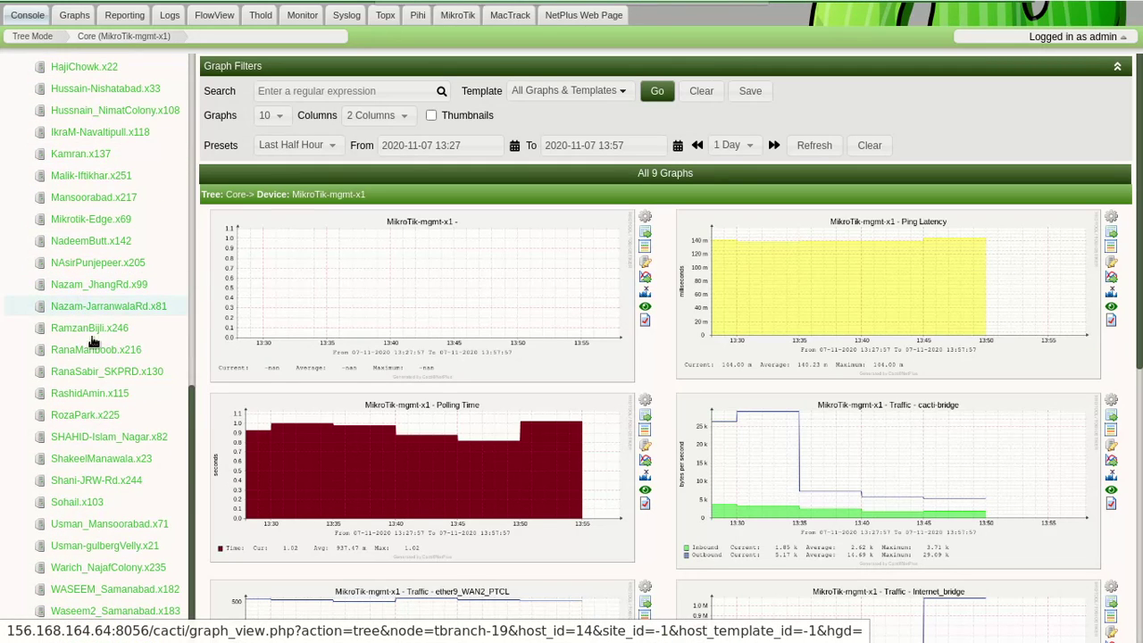
scroll(93, 341, "up", 10)
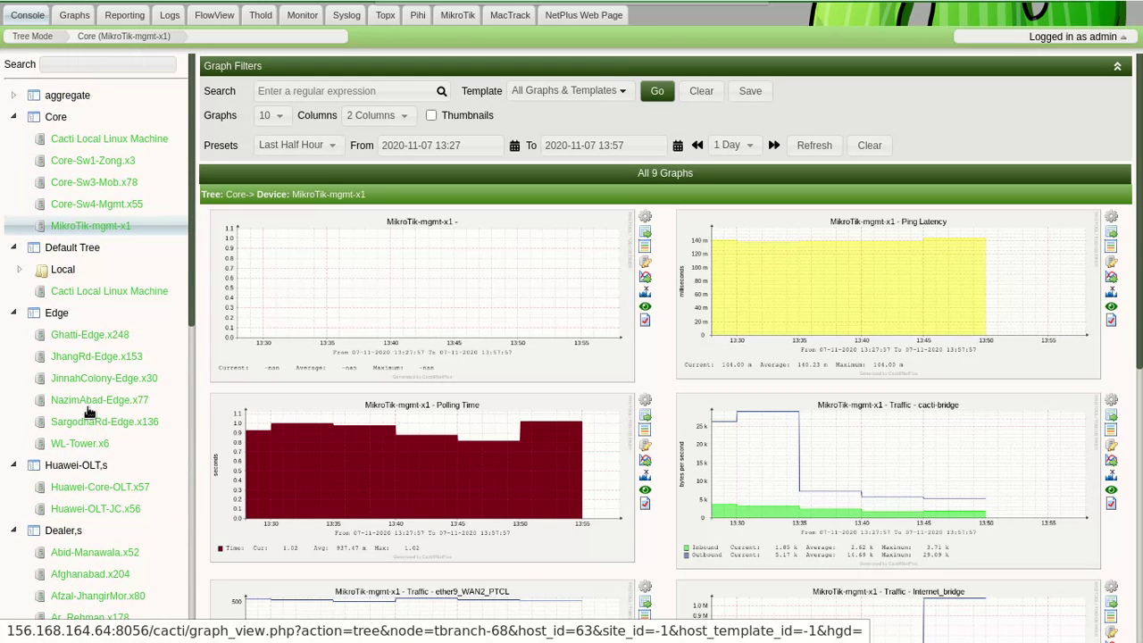
Step: Show the console dashboard with its favourite graphs and poller information, and expand the Configuration options
left_click(27, 15)
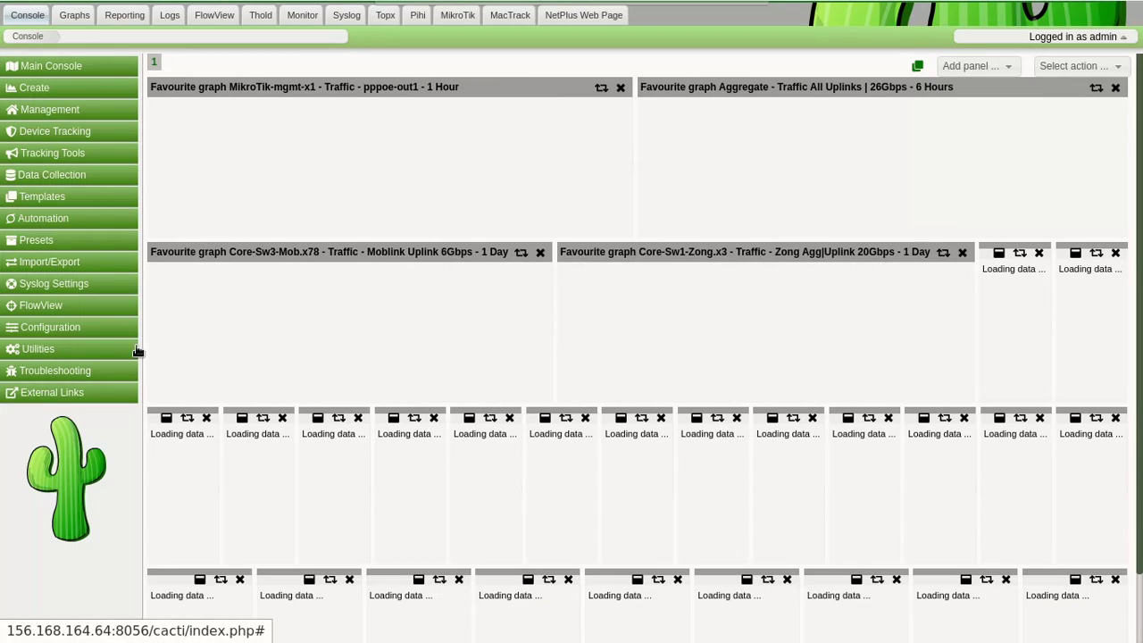
scroll(464, 326, "down", 1)
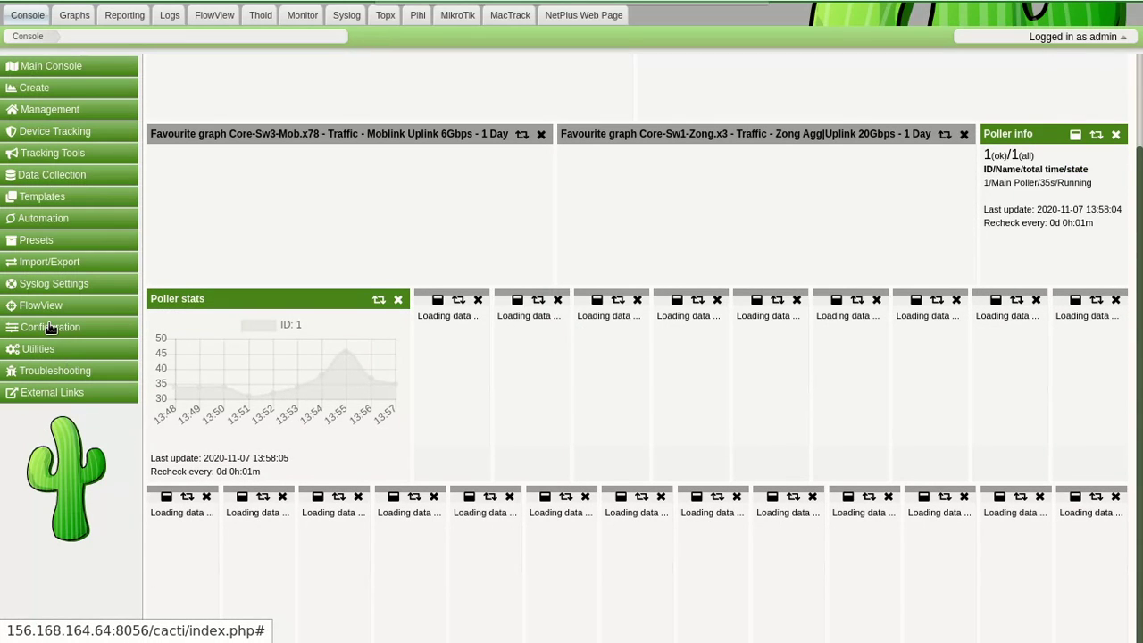
left_click(45, 329)
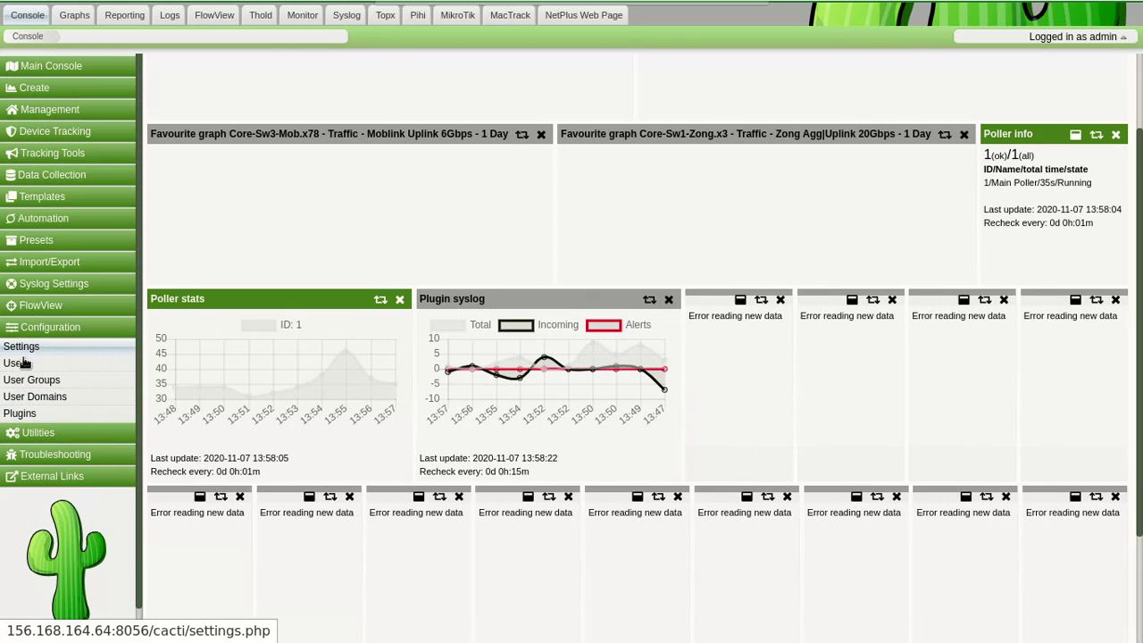